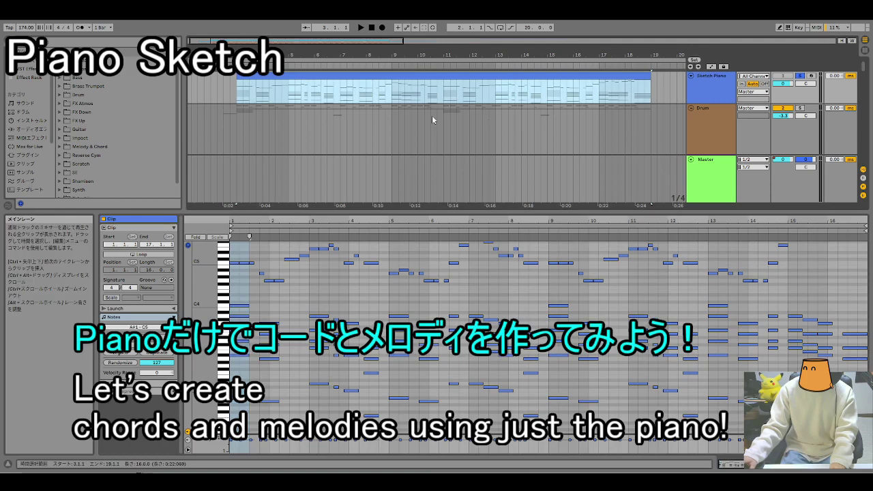
Step: Play the Sketch Piano clip from bar 3 and enlarge its note editor to view the full range of chord and melody notes
key("space")
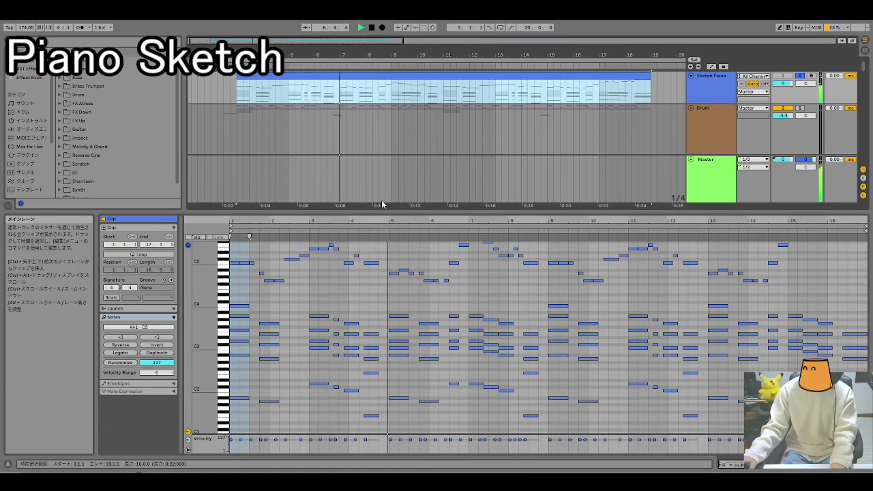
scroll(532, 366, "up", 5)
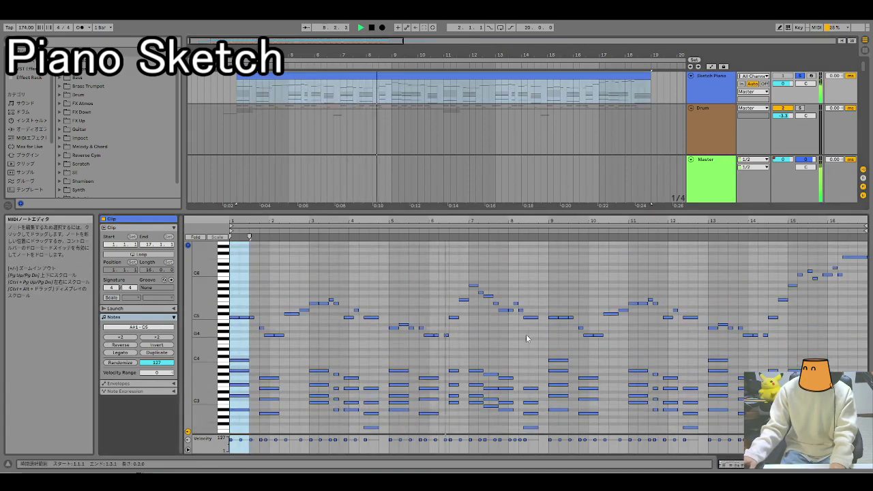
left_click_drag(539, 212, 539, 121)
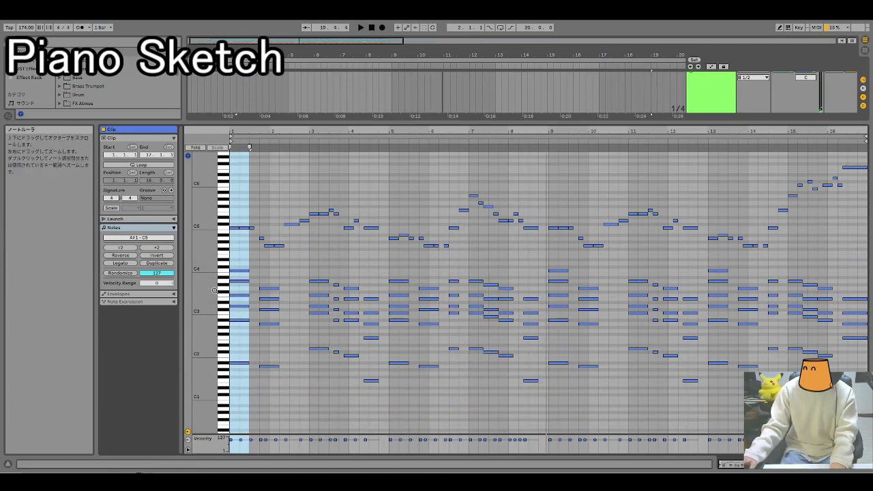
left_click_drag(204, 300, 219, 300)
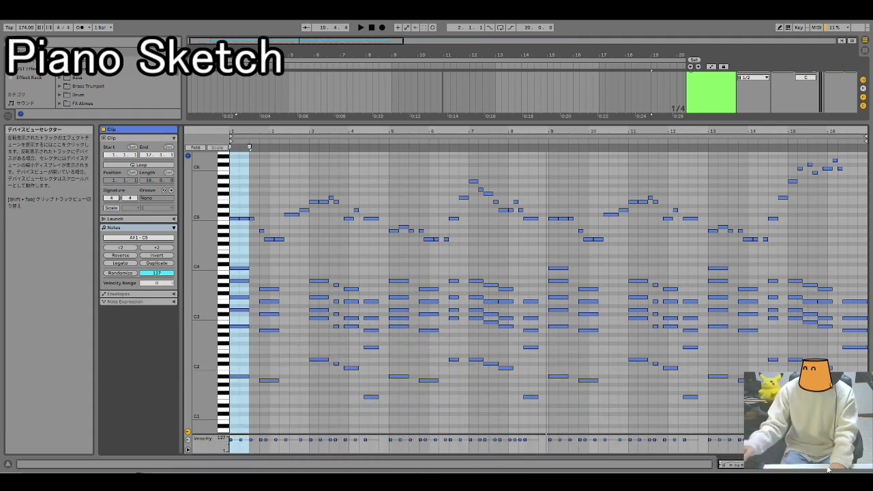
Step: Examine the piano notes by selecting the D2 bass note at clip bar 3, then all notes on C5
left_click(319, 360)
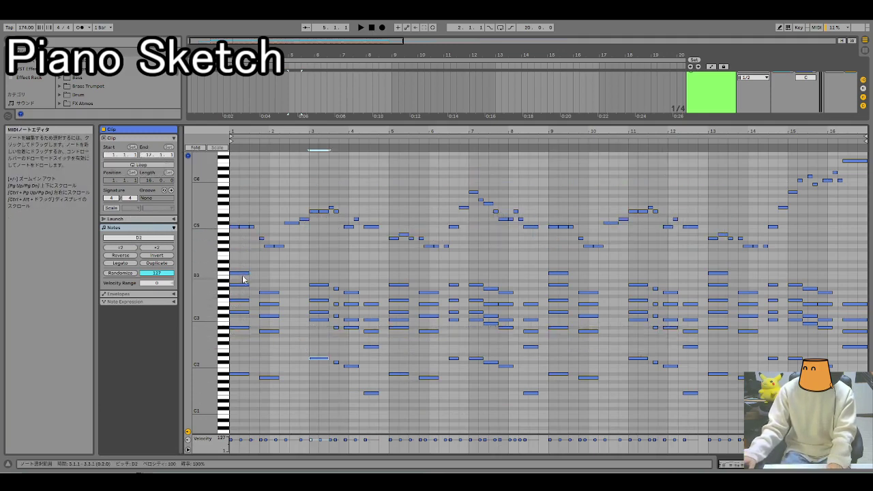
left_click(227, 229)
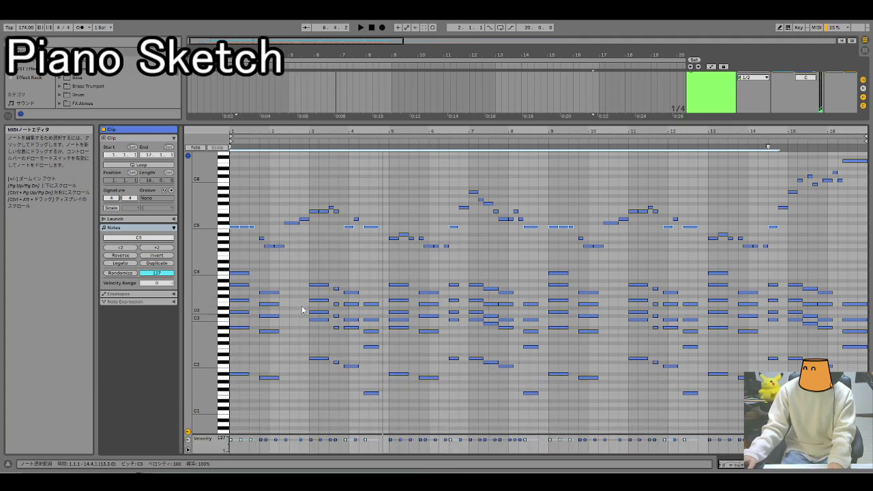
left_click_drag(205, 330, 210, 333)
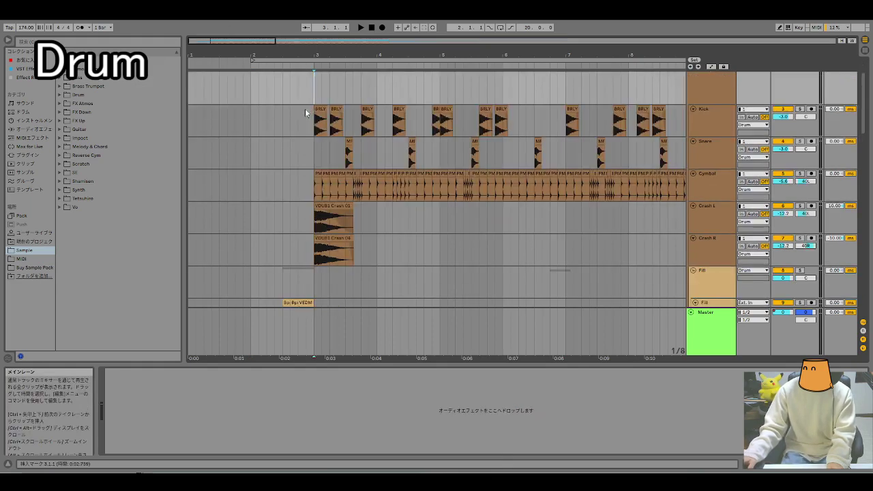
Step: Play the full drum beat from bar 3 and look over the drum clips up to bar 14
key("space")
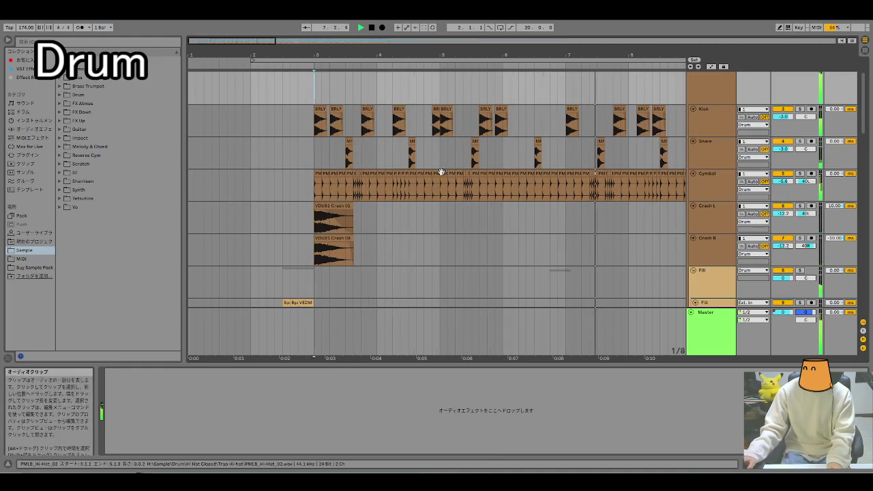
left_click_drag(262, 41, 328, 41)
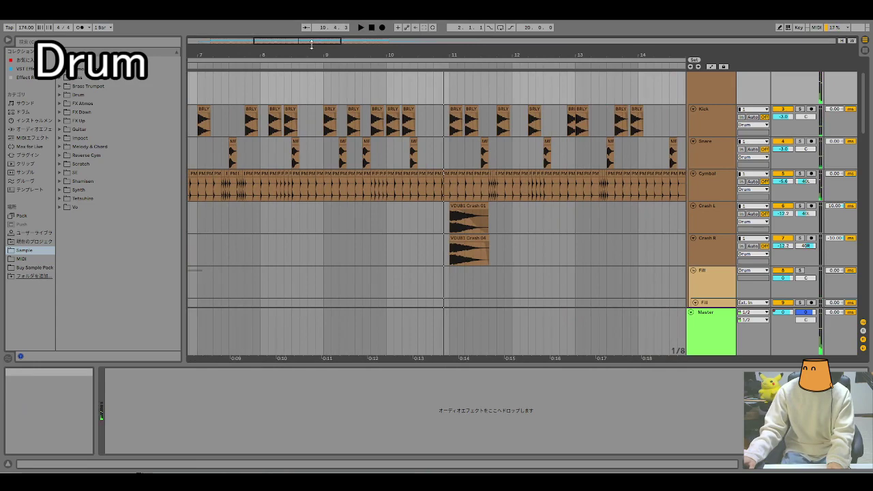
left_click_drag(312, 42, 259, 42)
Step: Solo the Kick track and listen to it from bar 3
left_click(244, 131)
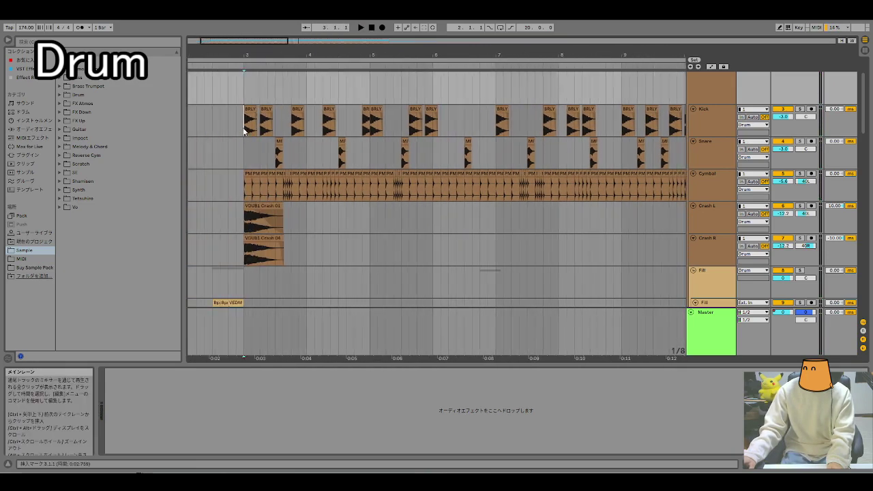
left_click(800, 110)
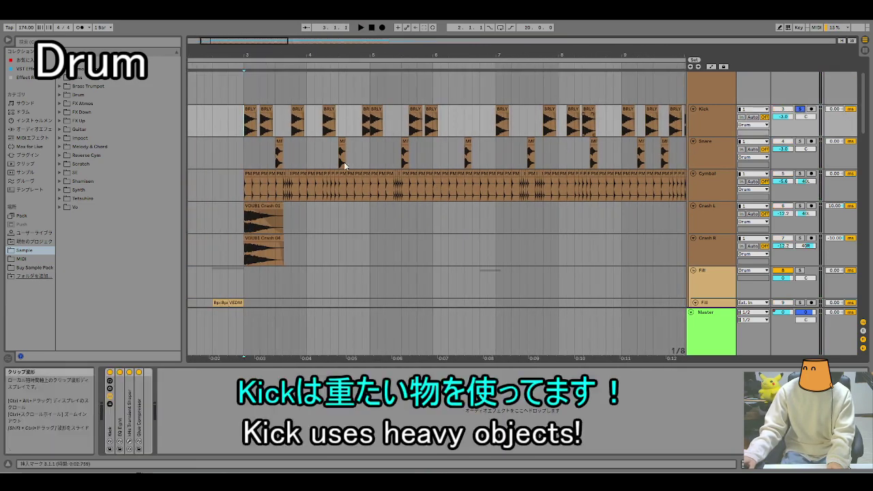
key("space")
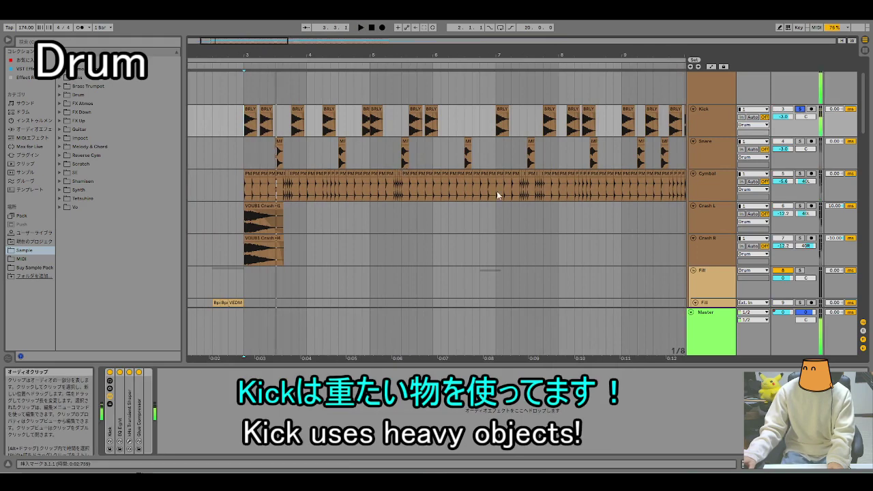
Step: Solo the Snare track and listen to its first two hits, starting from 3.3.1 and 4.3.1
left_click(800, 142)
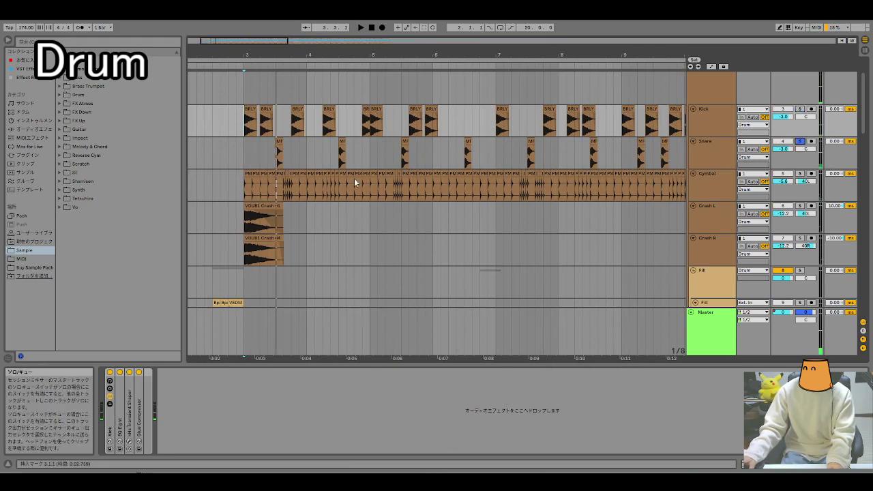
left_click(278, 156)
left_click_drag(426, 55, 426, 37)
key("space")
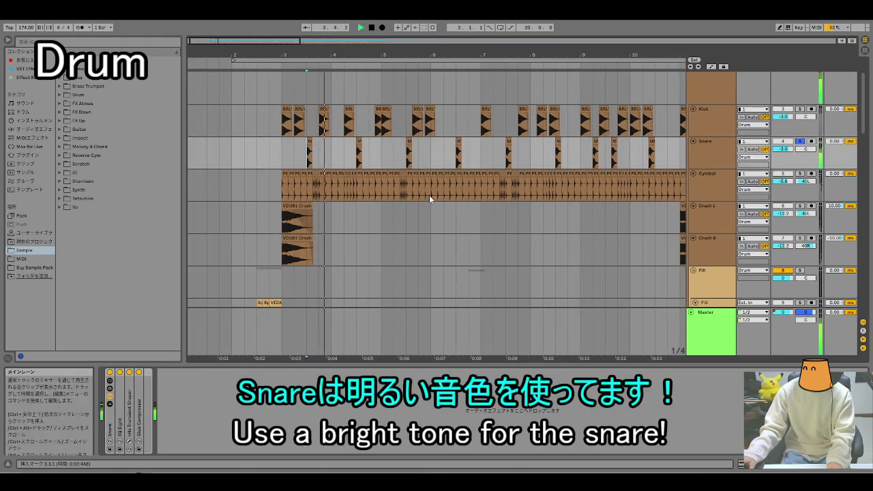
left_click(359, 153)
key("space")
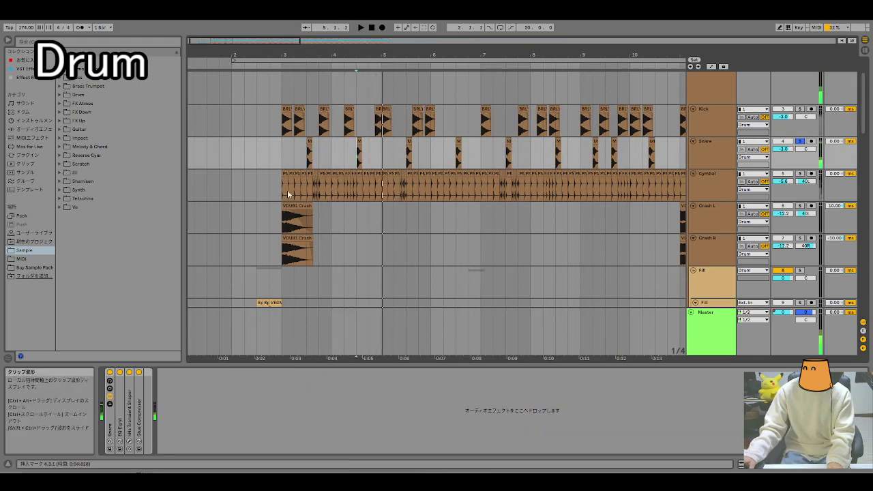
Step: Solo the Cymbal track instead of the Snare and listen to the hi-hat pattern from bar 3
left_click(286, 190)
left_click(801, 142)
left_click(800, 174)
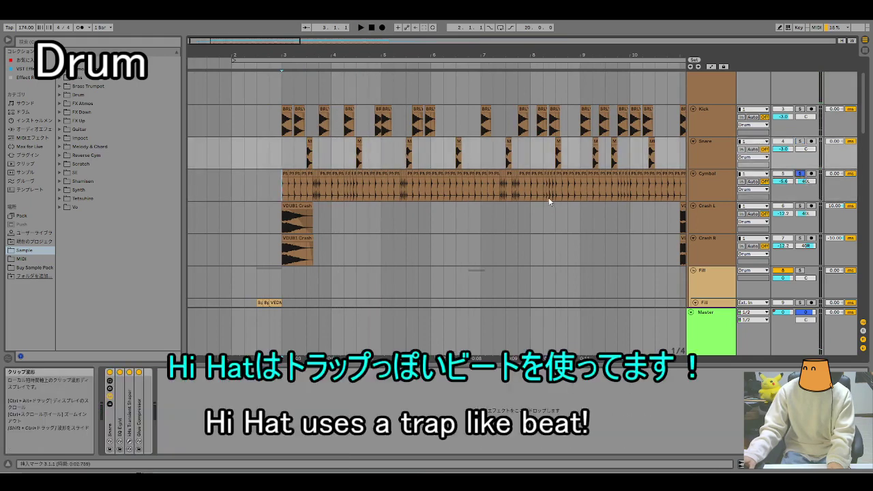
left_click_drag(282, 55, 250, 60)
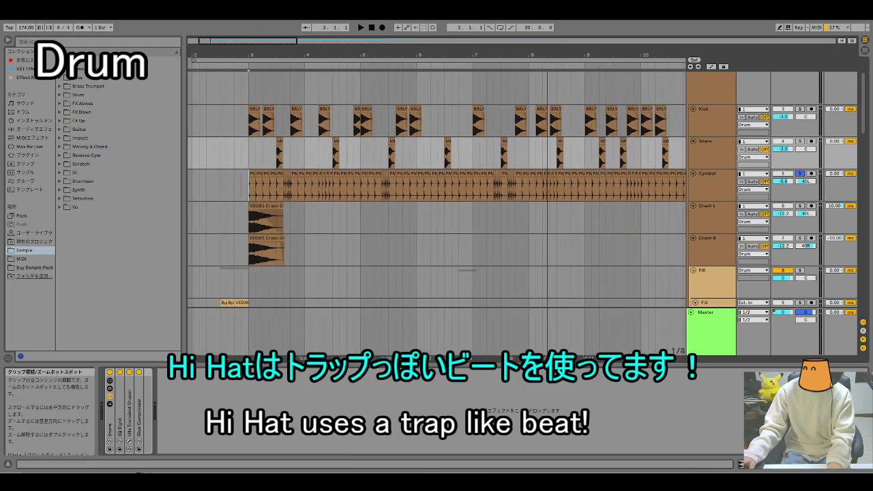
left_click(266, 215)
key("space")
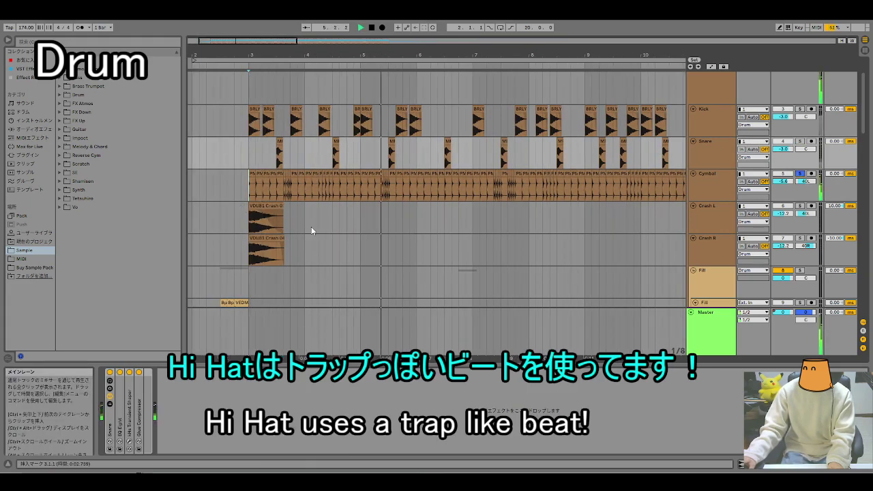
key("space")
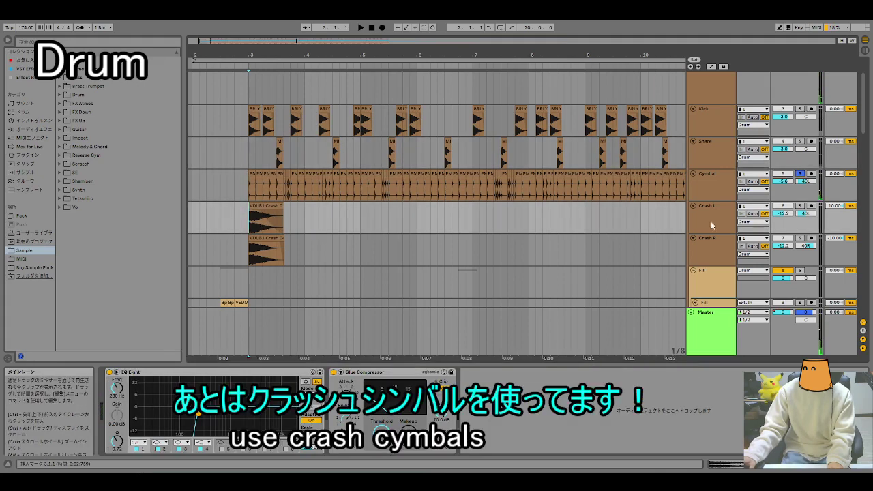
Step: Solo the Crash L and Crash R tracks together and listen to the crash cymbals at bar 3
left_click(707, 219)
left_click(707, 251, "shift")
left_click(800, 205)
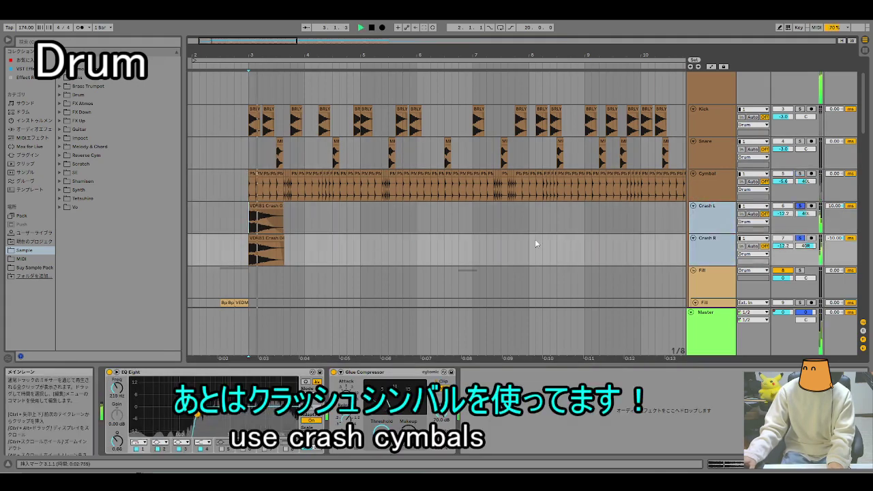
Step: Solo the Tom track, listen to its fill from 6.3.3, and look over the other fill clips along the timeline
scroll(402, 240, "down", 5)
left_click(452, 254)
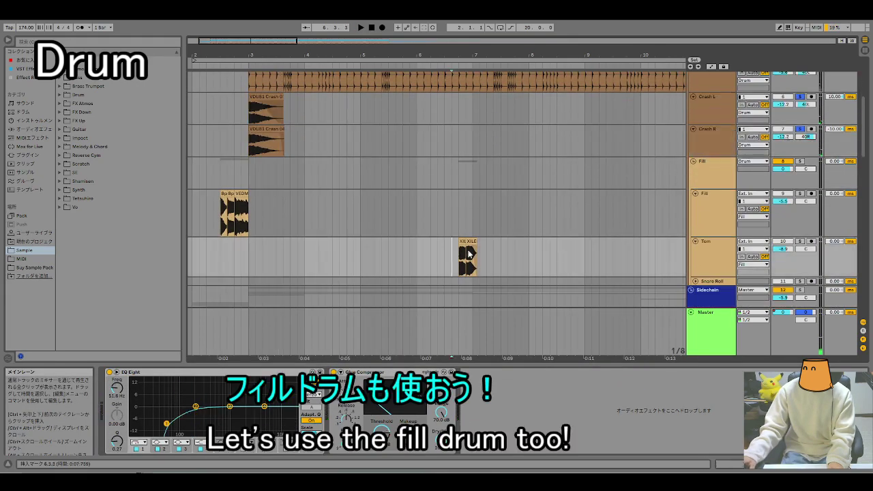
left_click(801, 242)
key("space")
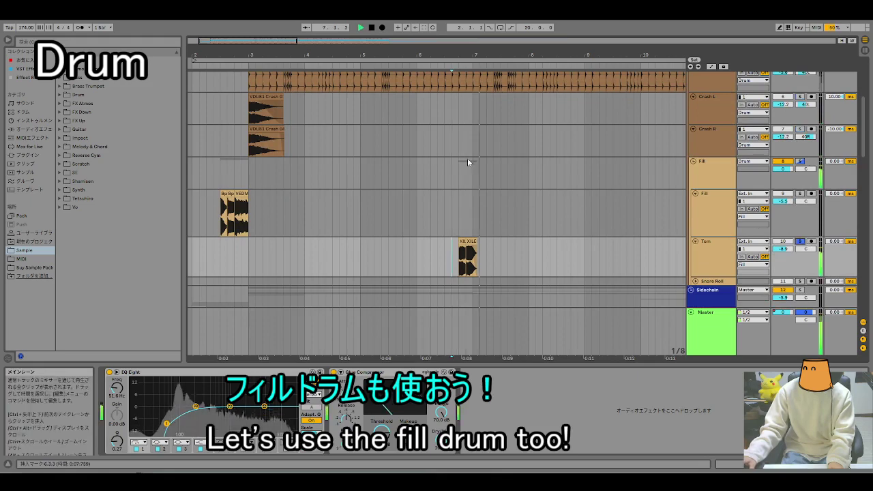
key("space")
left_click_drag(290, 42, 339, 25)
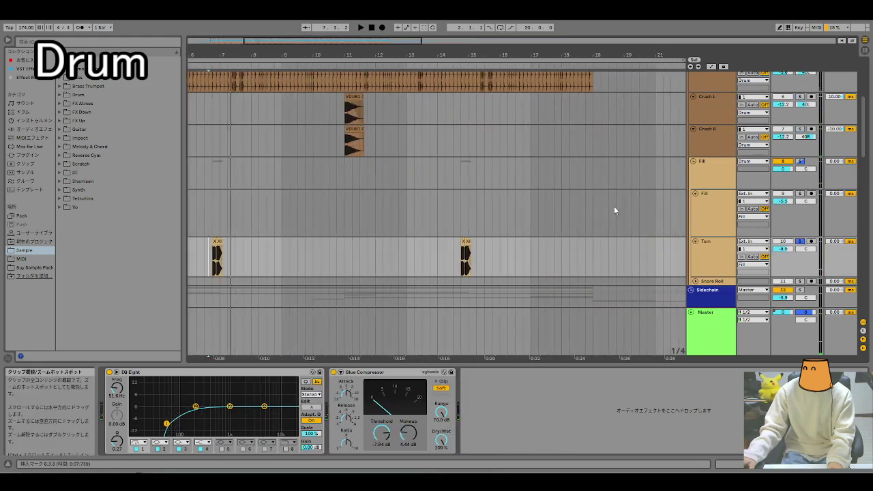
scroll(240, 181, "left", 4)
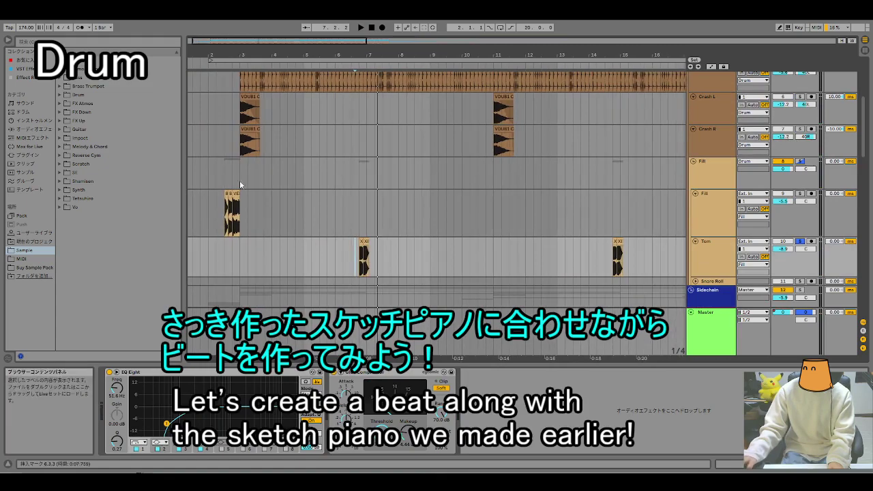
Step: Solo the Sketch Piano track alongside the Drum group and play both together from bar 3
scroll(239, 180, "up", 5)
left_click_drag(242, 44, 242, 45)
mouse_move(243, 45)
left_mouse_down()
mouse_move(260, 65)
mouse_move(243, 66)
left_mouse_up()
left_click(246, 83)
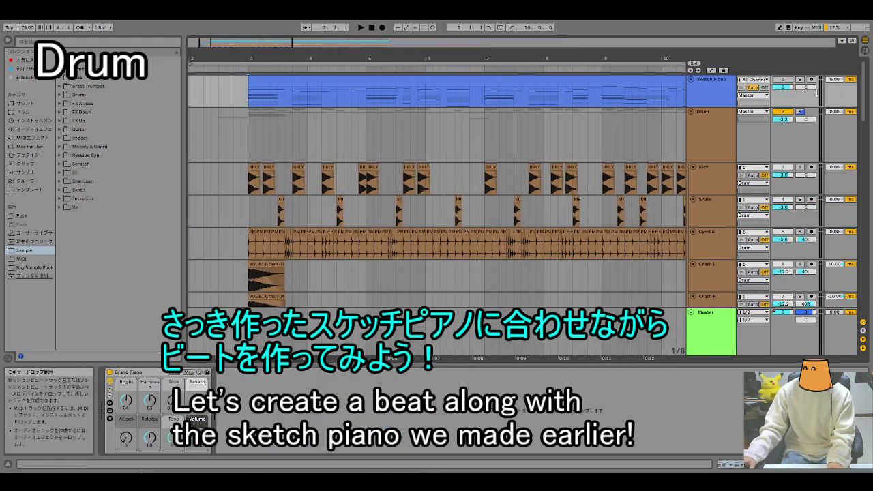
left_click(800, 79)
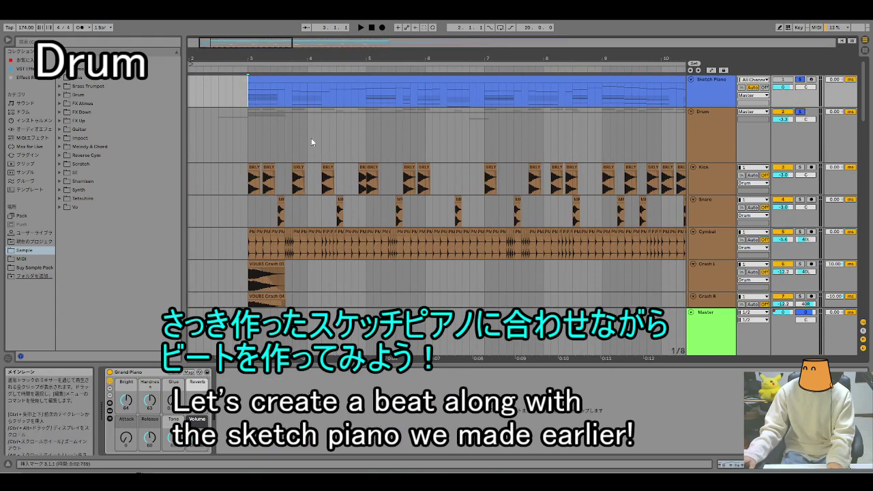
key("space")
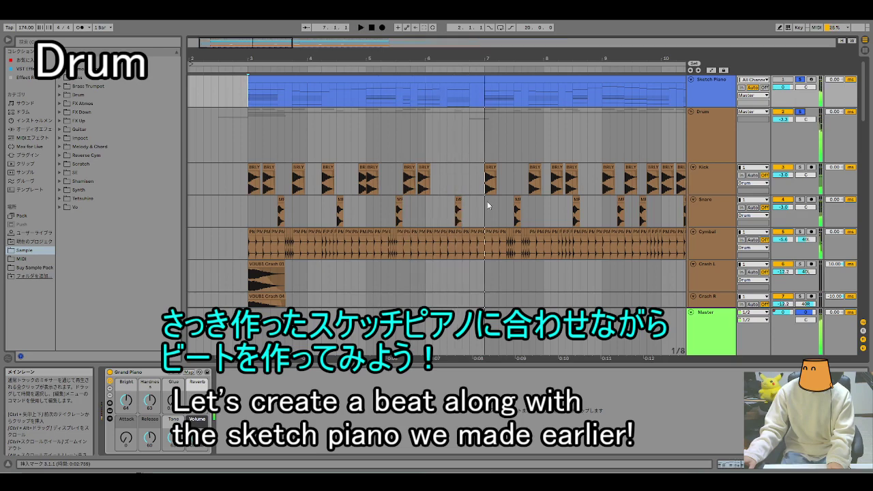
left_click(244, 182)
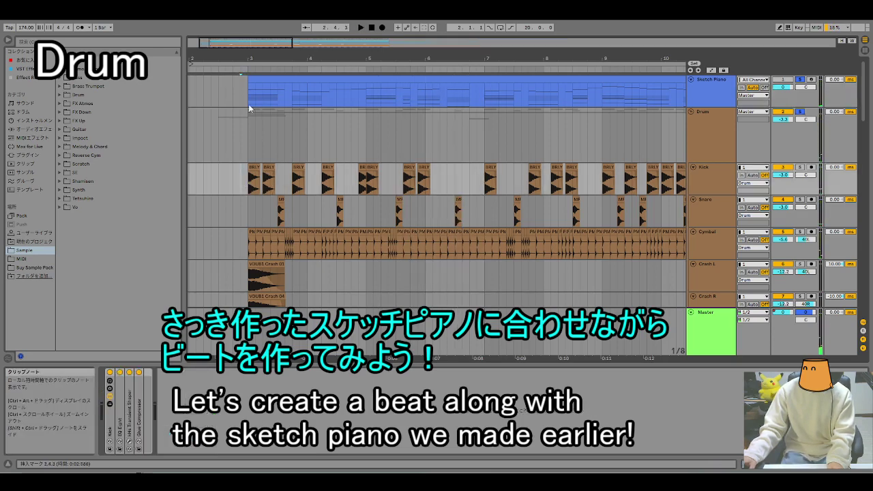
left_click(247, 155)
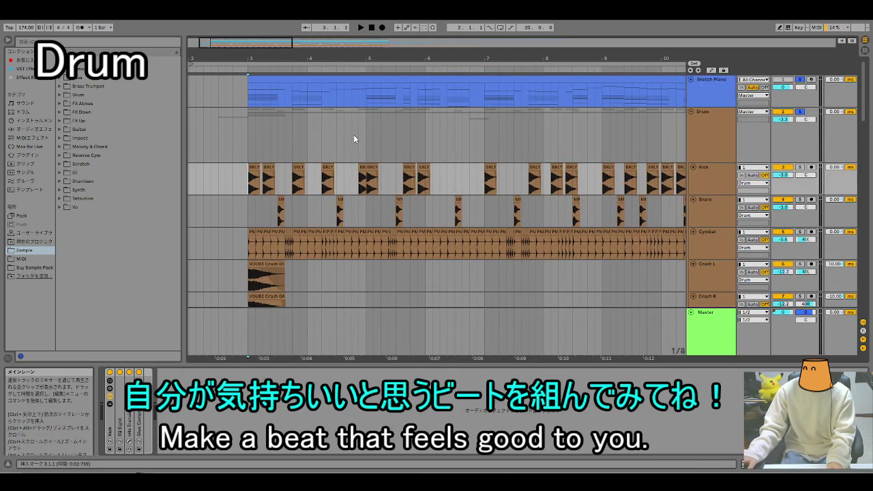
scroll(365, 149, "down", 2)
scroll(430, 178, "up", 2)
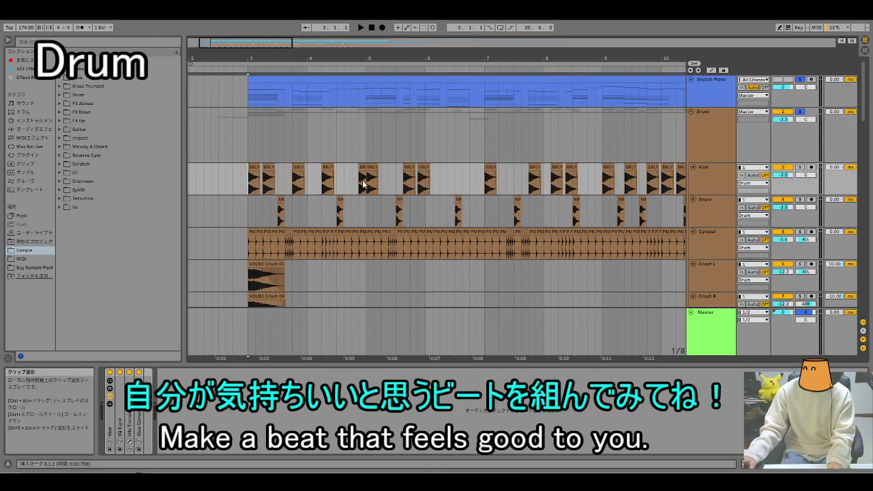
left_click_drag(361, 184, 560, 190)
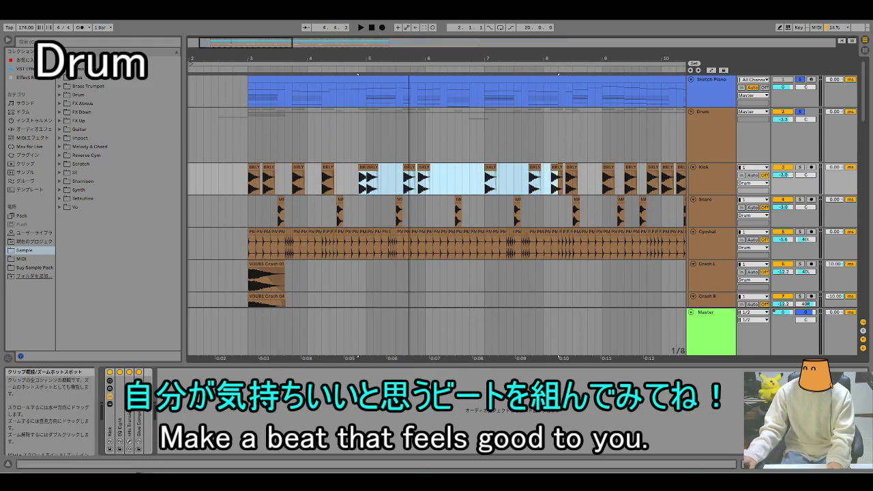
left_click_drag(227, 43, 230, 142)
left_click(203, 185)
scroll(253, 198, "left", 2)
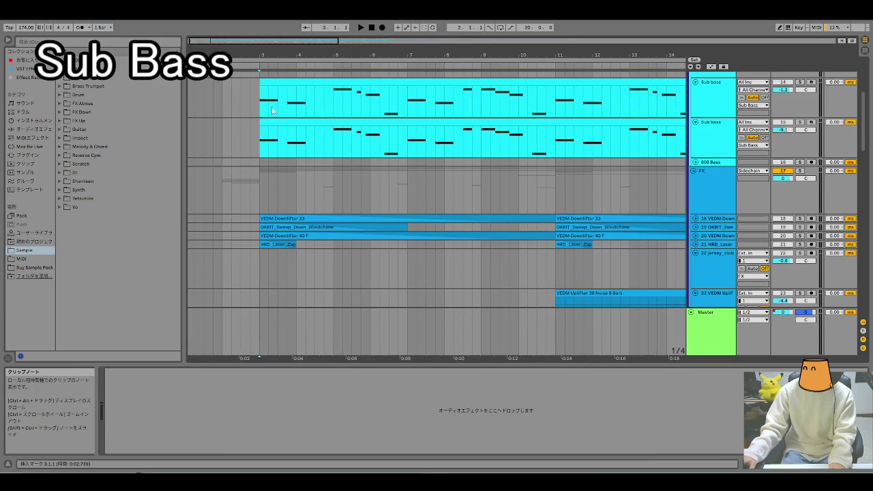
Step: Solo the Sub Bass group and select the clip on its first Sub bass track
left_click(250, 103)
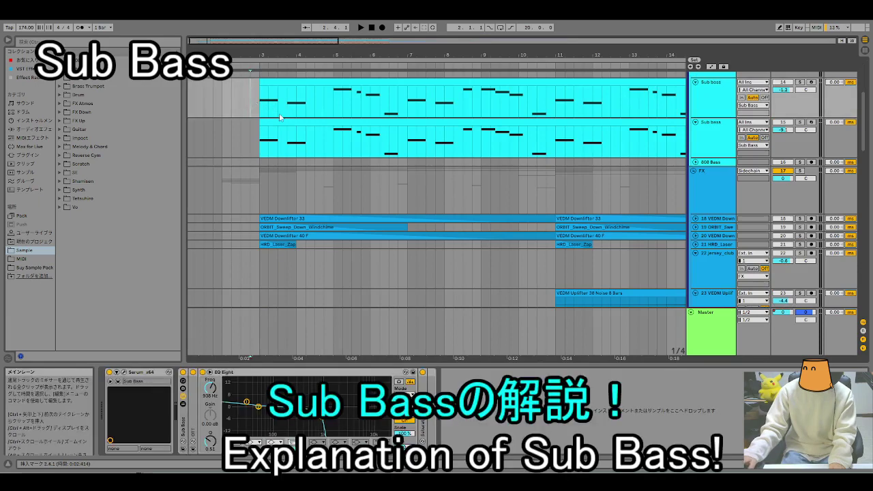
scroll(280, 116, "up", 1)
left_click(801, 105)
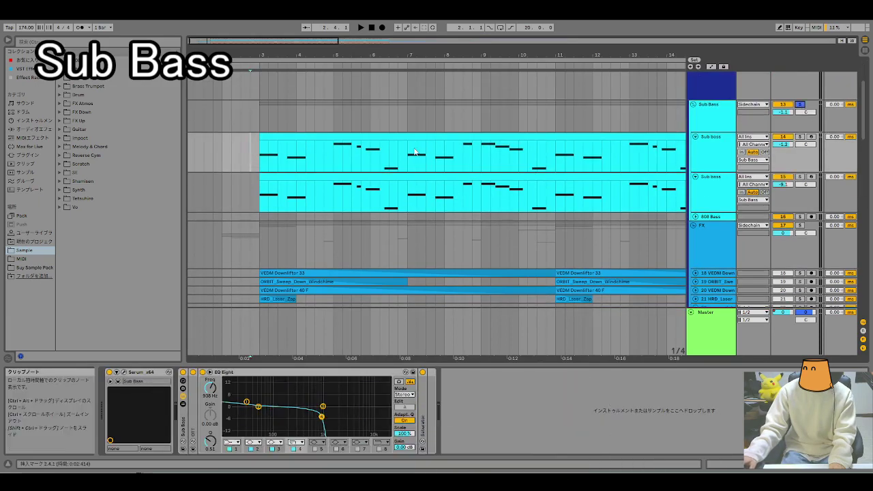
left_click(307, 134)
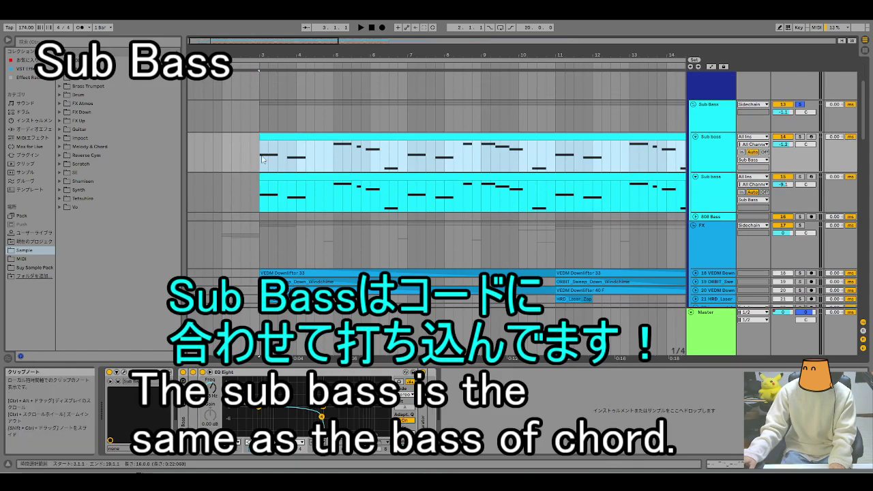
Step: Play the soloed Sub Bass group from bar 3 and listen to its bass line
key("space")
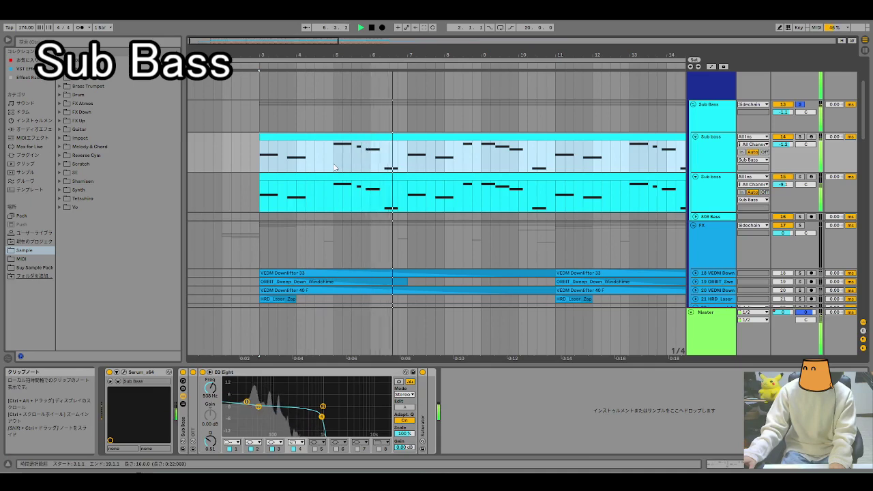
key("space")
left_click(265, 167)
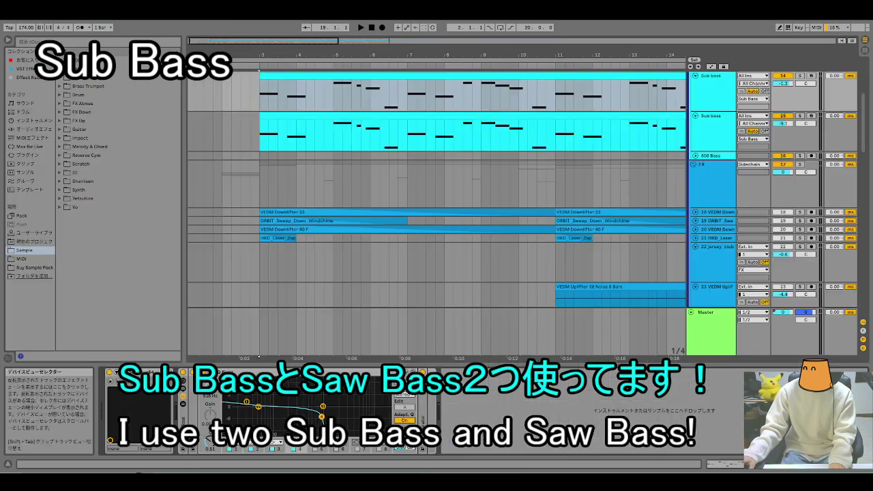
Step: Solo the two Sub bass tracks one after the other and listen to each from bar 3
key("space")
left_click(801, 75)
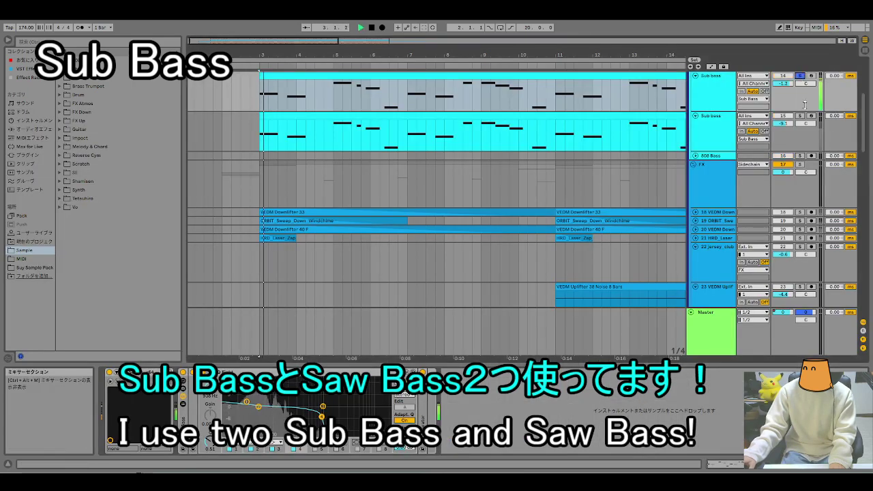
left_click(801, 116)
key("space")
left_click(371, 115)
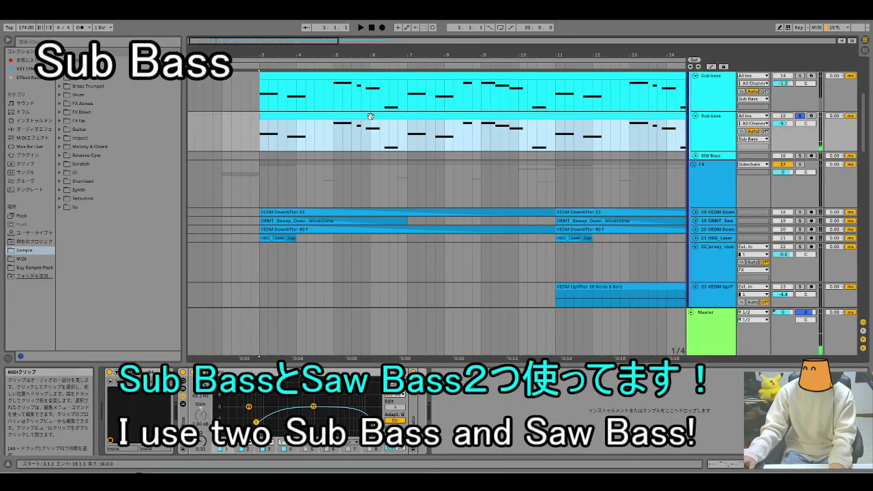
key("space")
key("space")
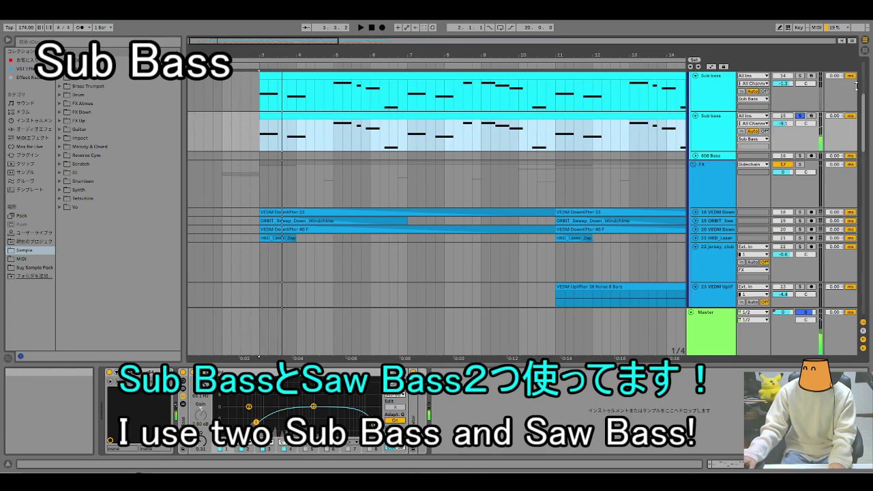
Step: Solo both Sub bass tracks together and mark the opening section of their clips from bar 3
left_click(800, 76, "ctrl")
left_click(258, 98)
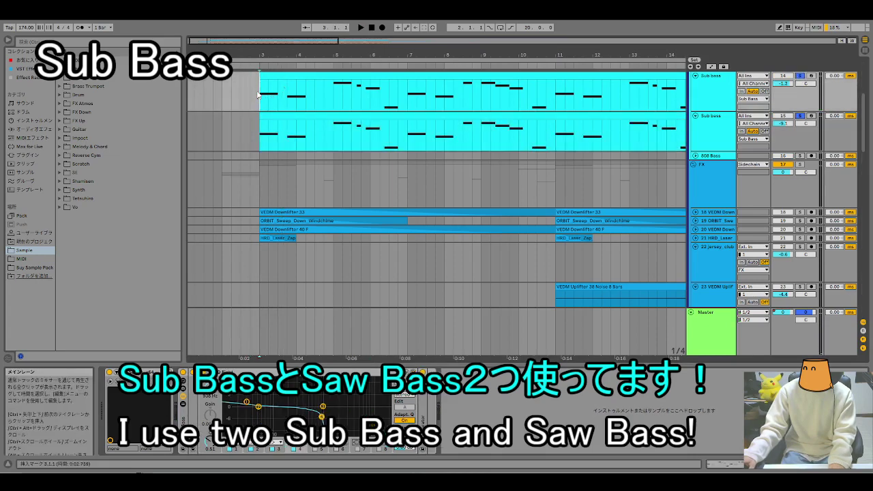
left_click_drag(258, 137, 315, 139)
scroll(346, 172, "up", 1)
left_click(335, 145)
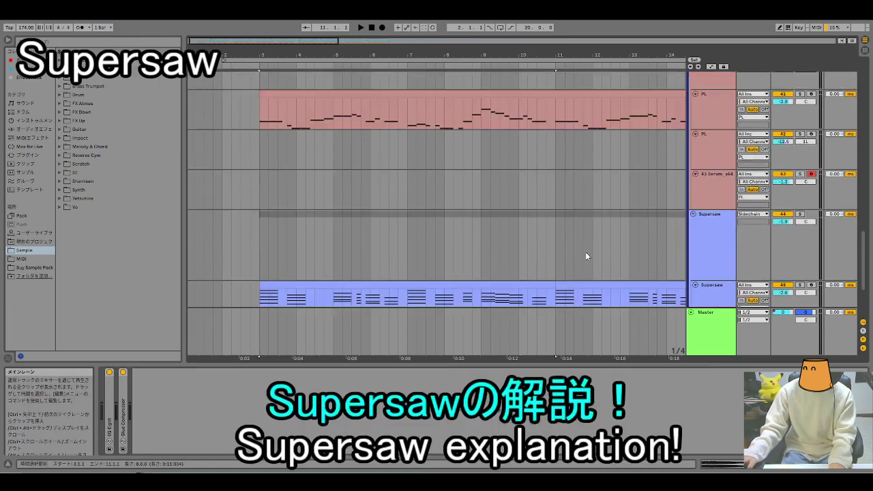
Step: Solo the Supersaw group, select the first clip on its Supersaw track, and play it from bar 3
scroll(586, 257, "down", 2)
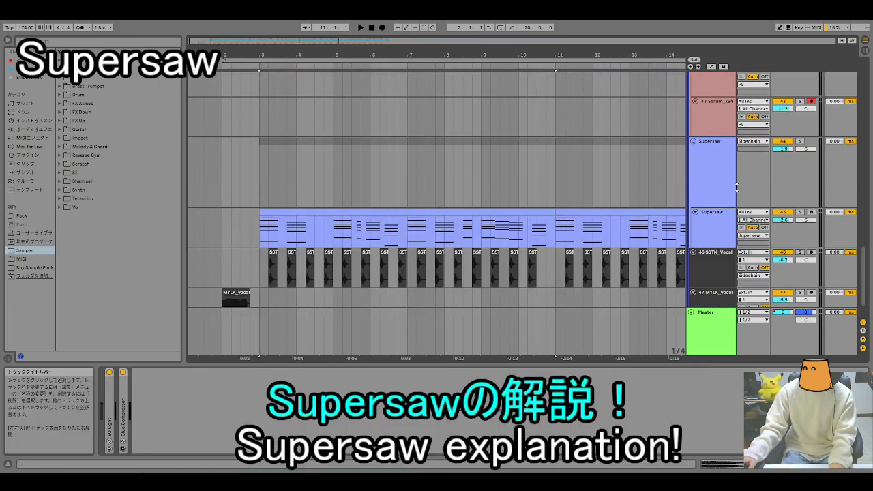
left_click(801, 142)
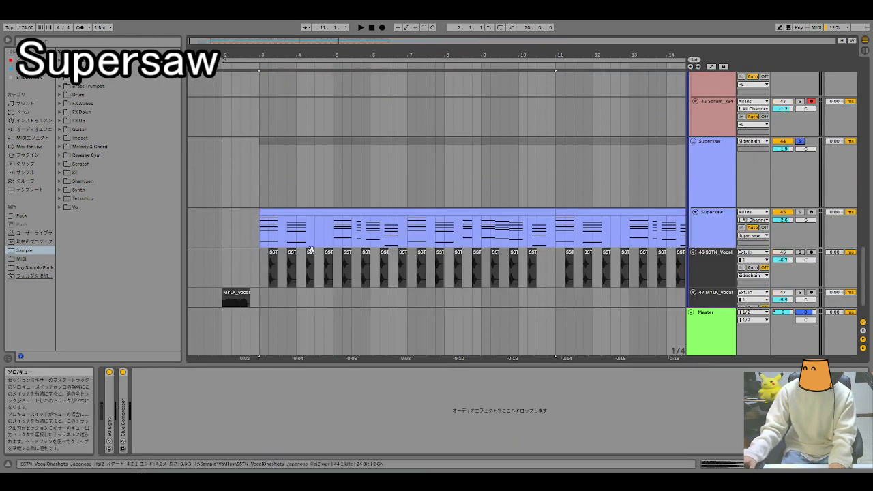
left_click(293, 213)
key("space")
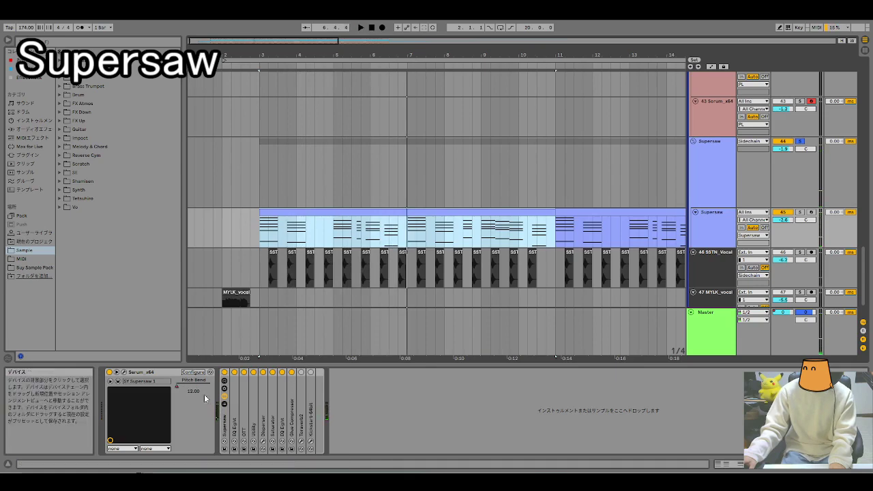
Step: Display the automation lanes and listen to the Supersaw clip while following its Serum Pitch Bend envelope from bar 3
key("a")
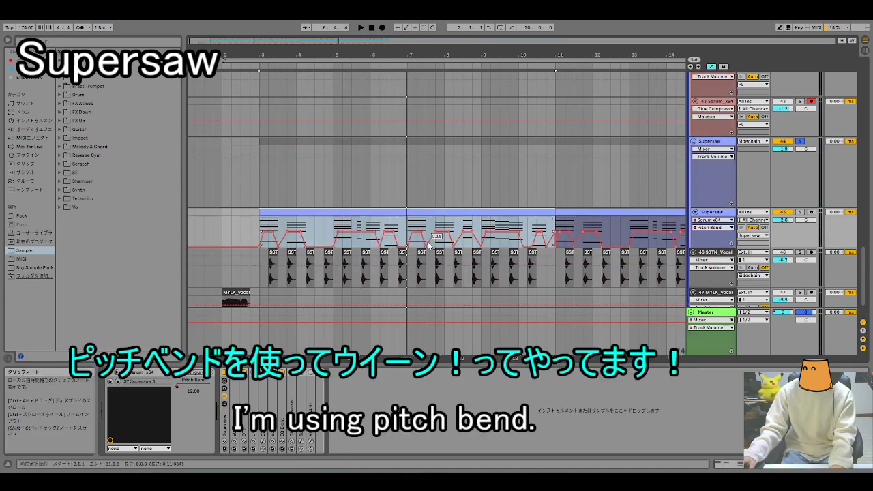
key("space")
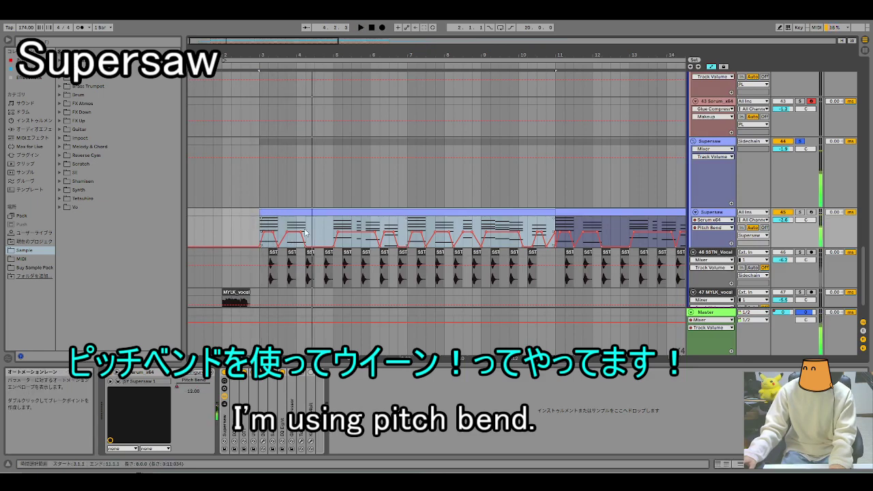
left_click(315, 232)
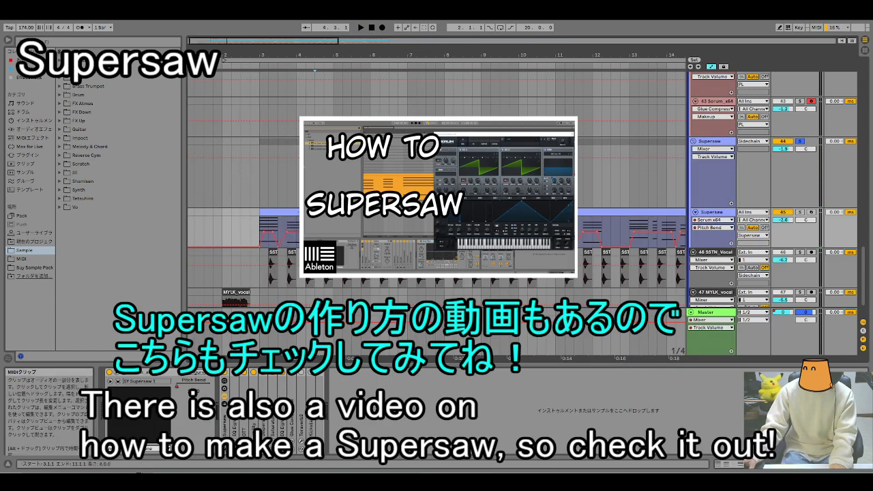
left_click(288, 212)
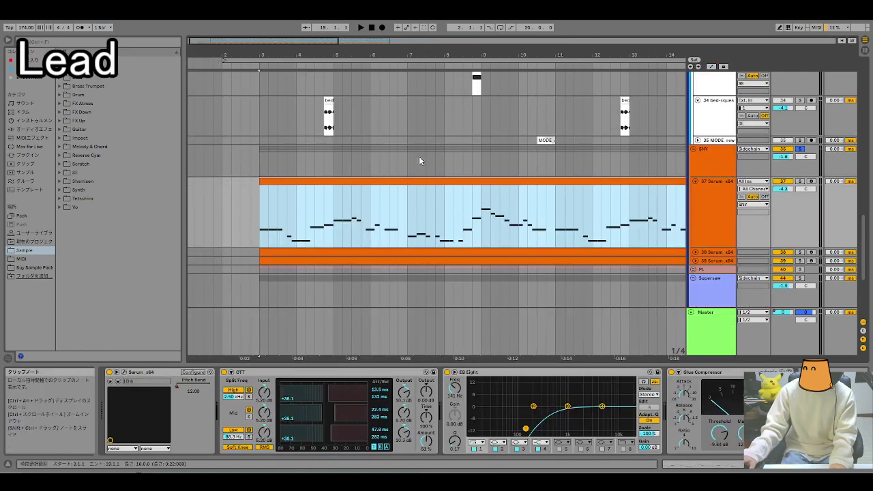
Step: Select the clip on the 37 Serum track and play the soloed SNY lead group from bar 3
left_click(292, 180)
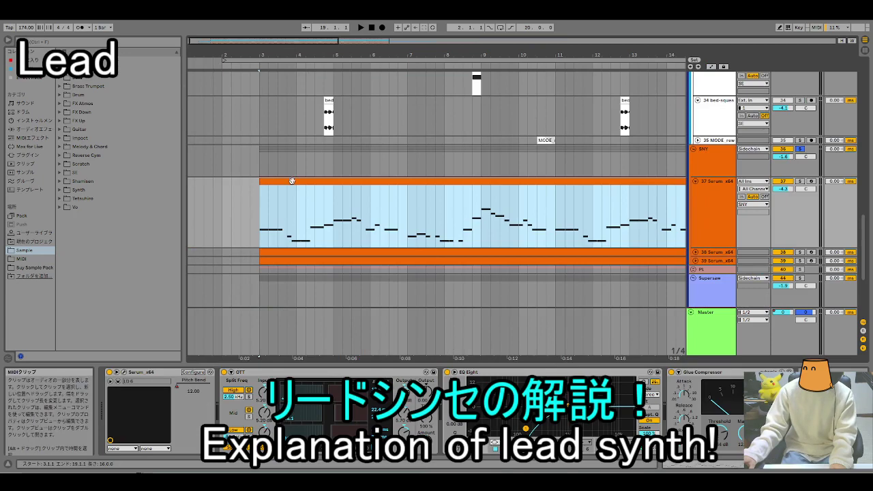
key("space")
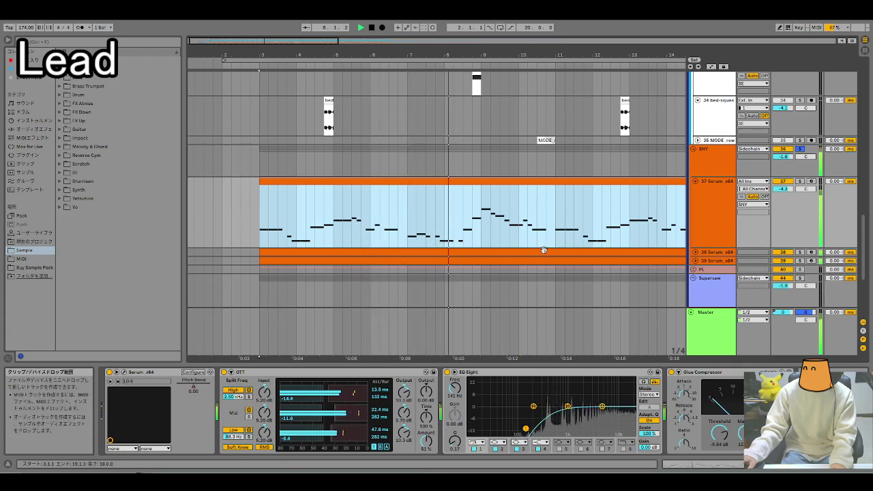
double_click(514, 213)
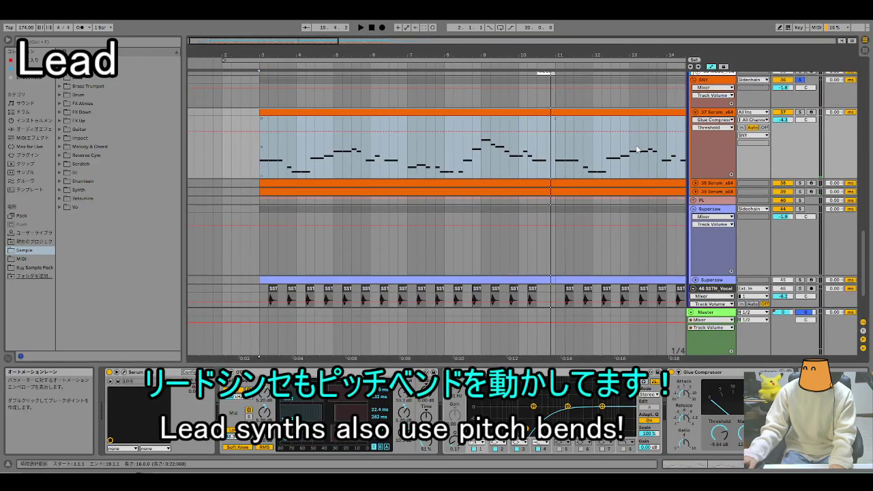
Step: Display the Serum Pitch Bend envelope on the 37 Serum track and examine its shape across the lead clip
left_click(713, 121)
left_click(713, 141)
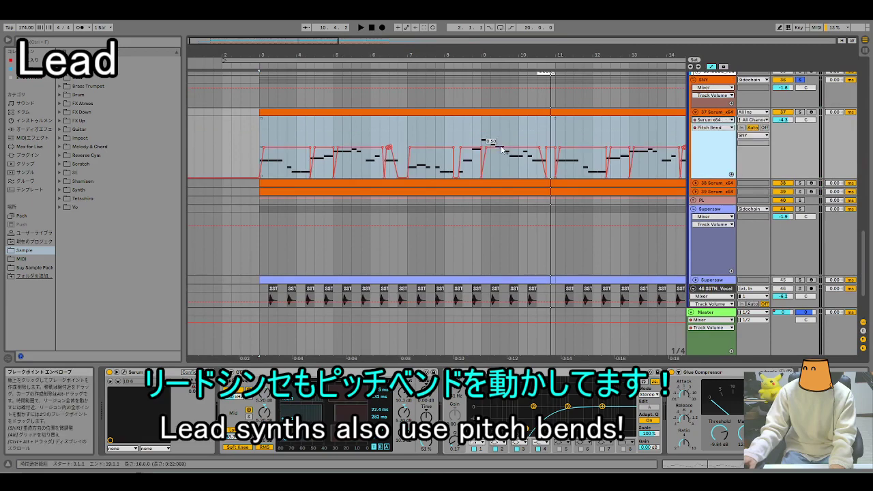
left_click_drag(286, 47, 291, 78)
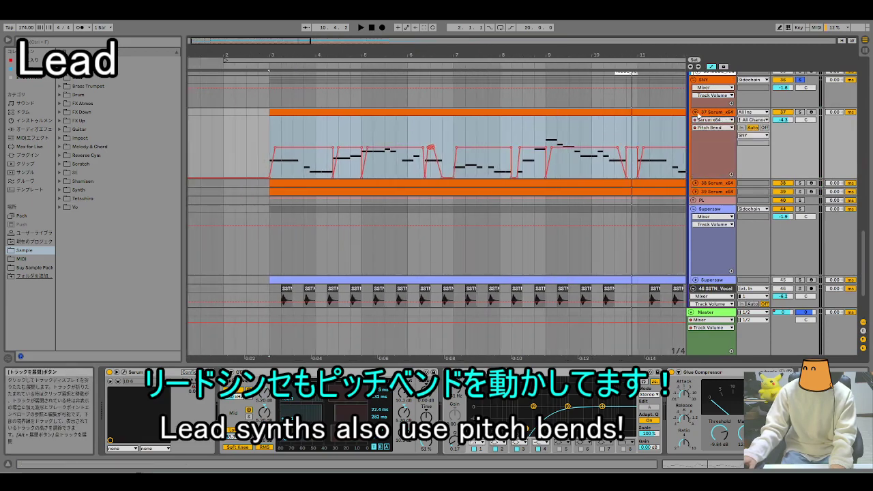
Step: Resize the three lead tracks to show all their clips together, then solo 37 Serum and play it
left_click(696, 113)
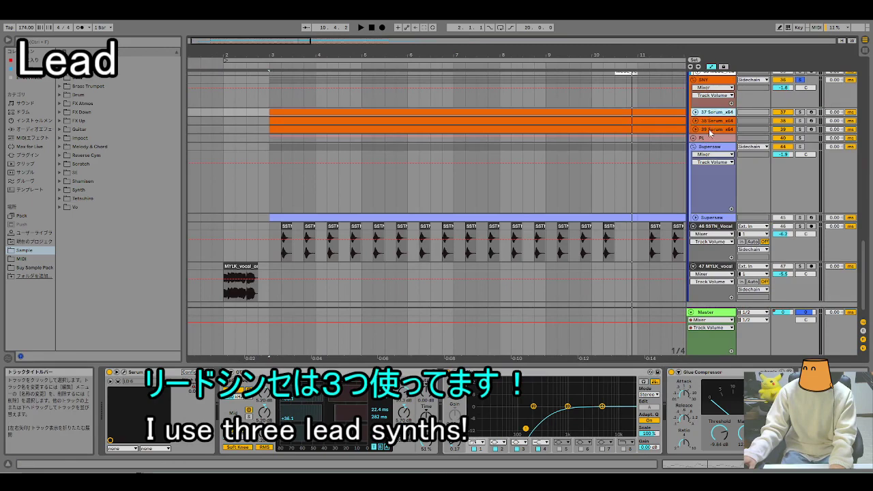
left_click(711, 129, "shift")
left_click(696, 112)
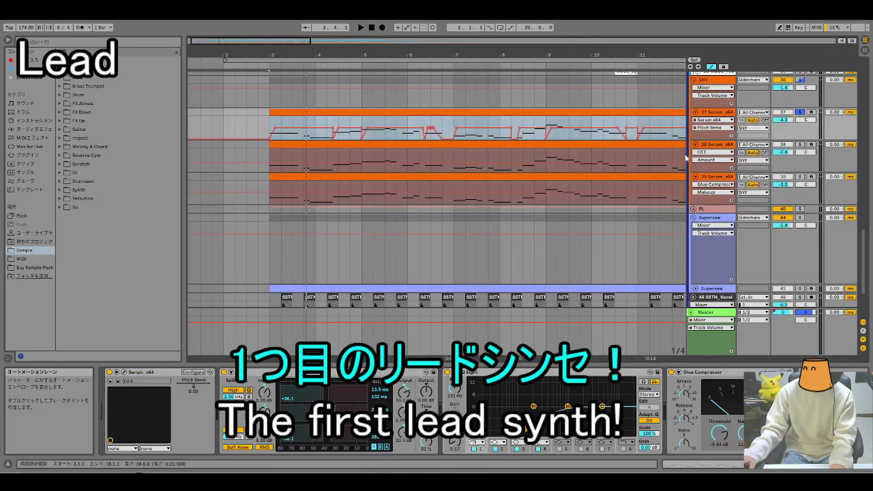
key("space")
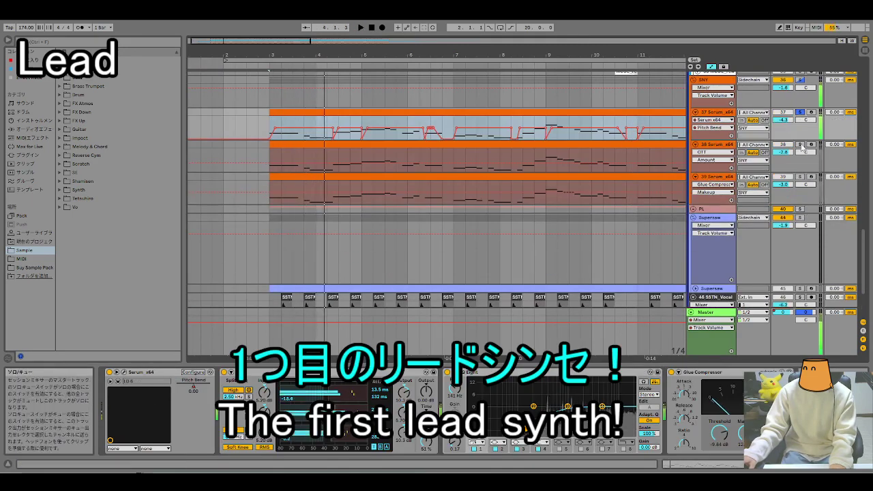
Step: Solo the 38 Serum and 39 Serum leads in turn, then listen to all three leads layered from bar 3
left_click(801, 145)
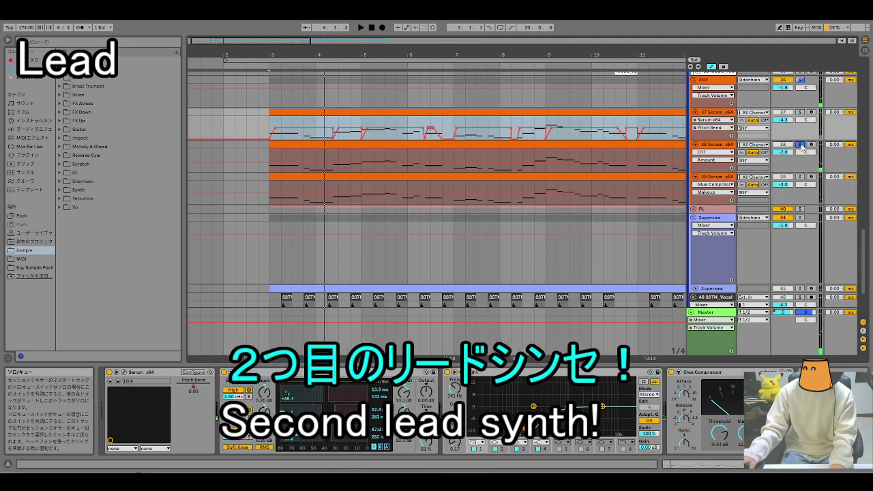
key("space")
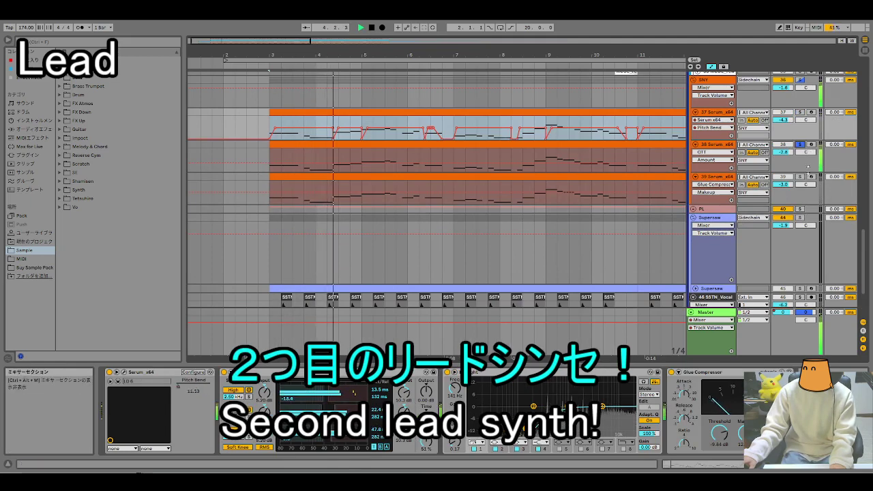
left_click(710, 178)
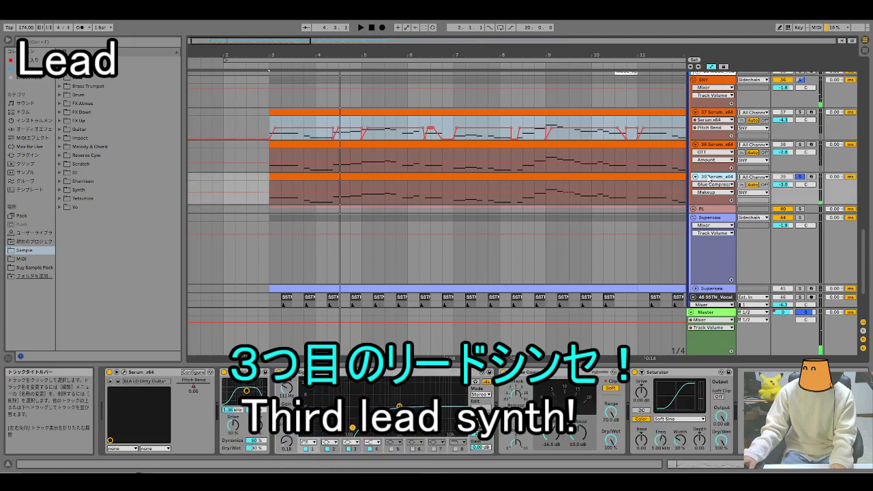
key("space")
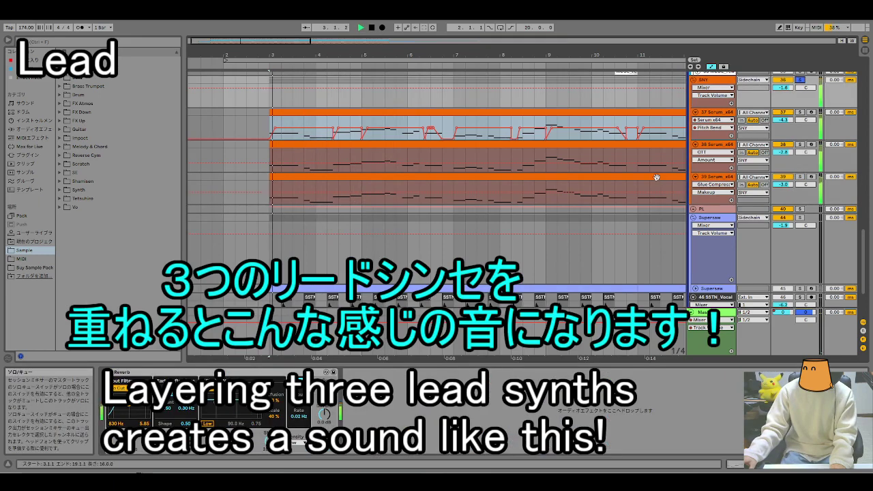
Step: Unfold the PL group, solo its first pluck track, and listen to it alone and layered with the leads
left_click(694, 209)
left_click(714, 241)
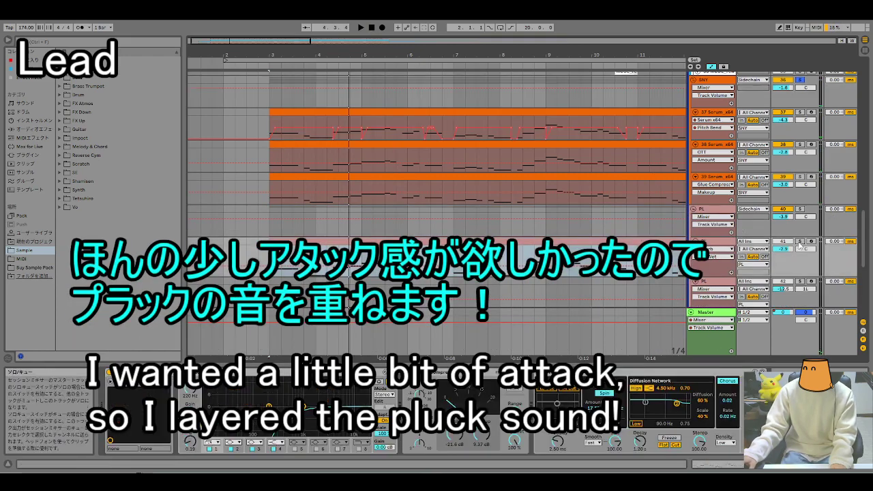
key("space")
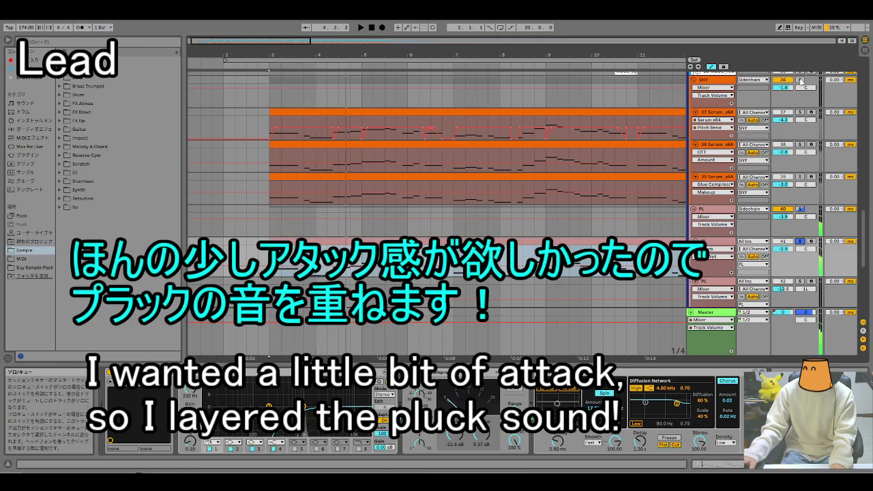
key("space")
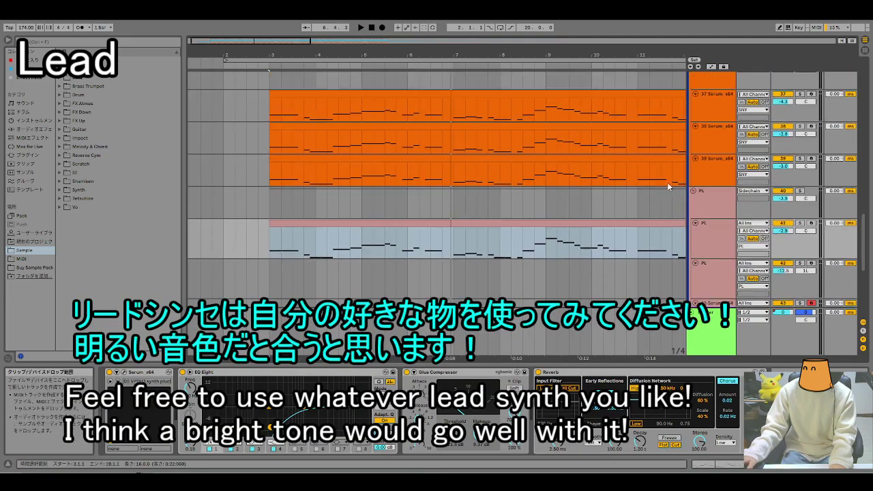
Step: Compare the lead tracks' devices, then open the Serum window of track 37 to view its LD 6 preset and close it
left_click(716, 127)
left_click(720, 189)
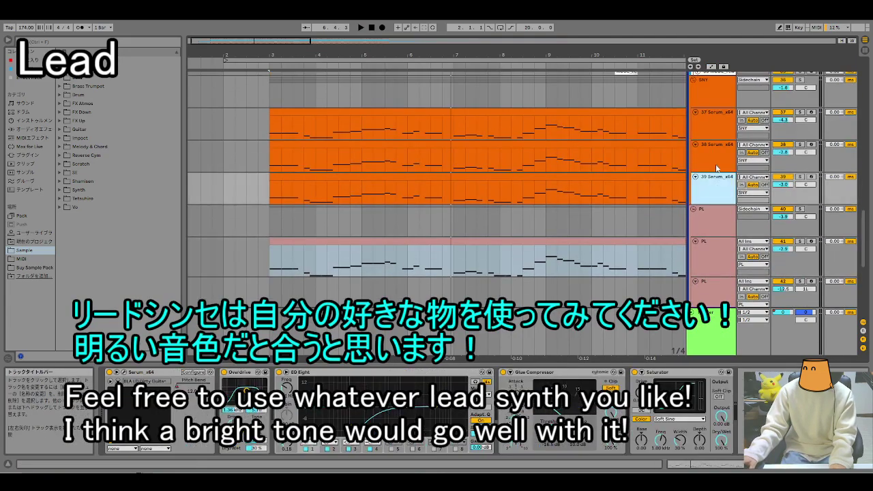
left_click(718, 134)
scroll(696, 254, "up", 3)
scroll(696, 254, "down", 2)
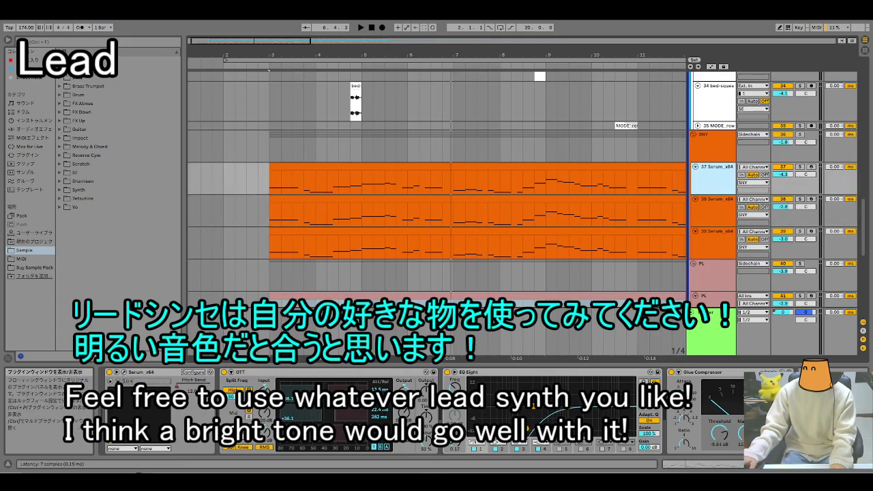
left_click(127, 380)
left_click_drag(319, 45, 475, 61)
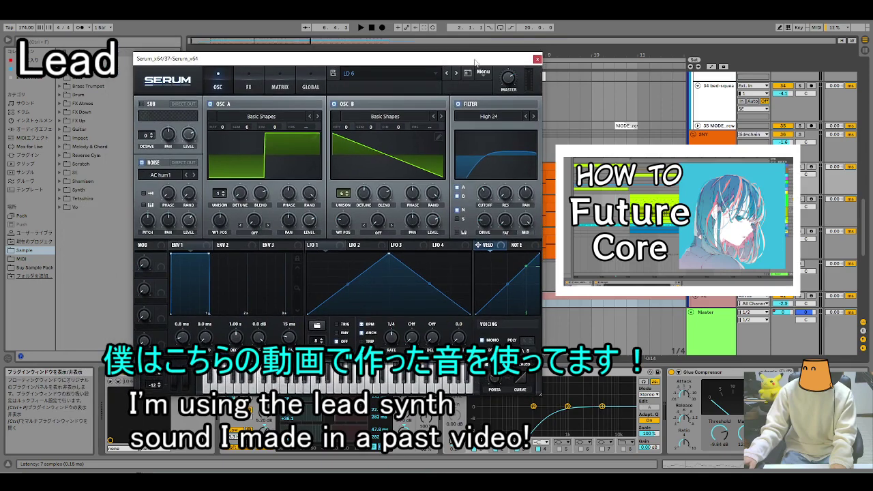
left_click(537, 59)
Step: Select the 38 Serum, 39 Serum and first pluck tracks in turn to view their device chains
left_click(715, 199)
left_click(715, 232)
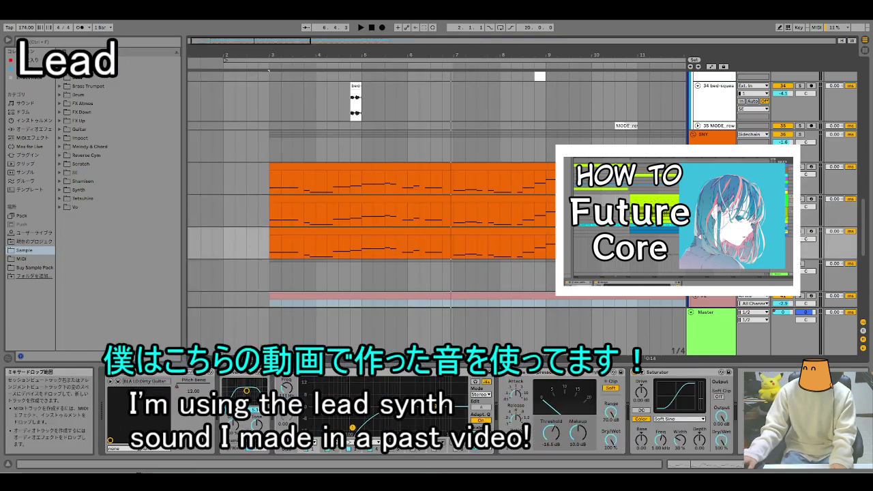
scroll(702, 235, "down", 2)
key("Down")
key("Down")
Step: Fold the SNY lead group and the PL group, and select the FX group below the 808 Bass track
scroll(527, 270, "up", 6)
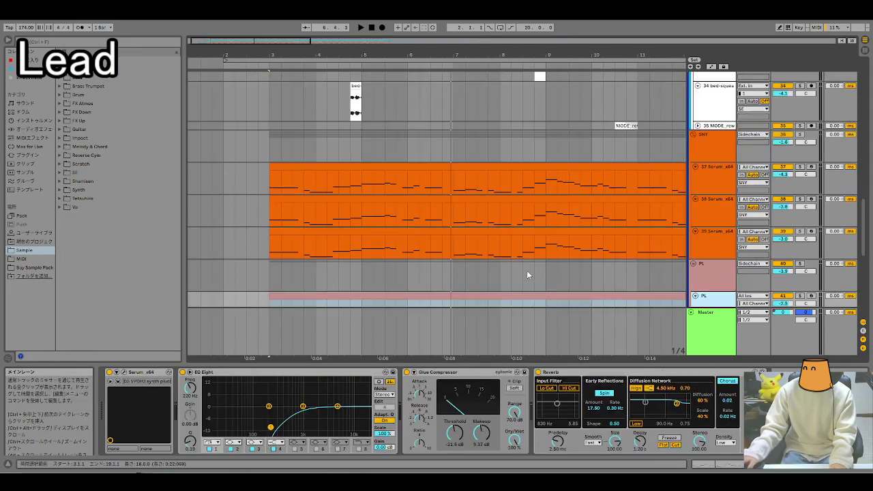
scroll(527, 272, "up", 2)
scroll(527, 272, "down", 2)
scroll(527, 272, "up", 2)
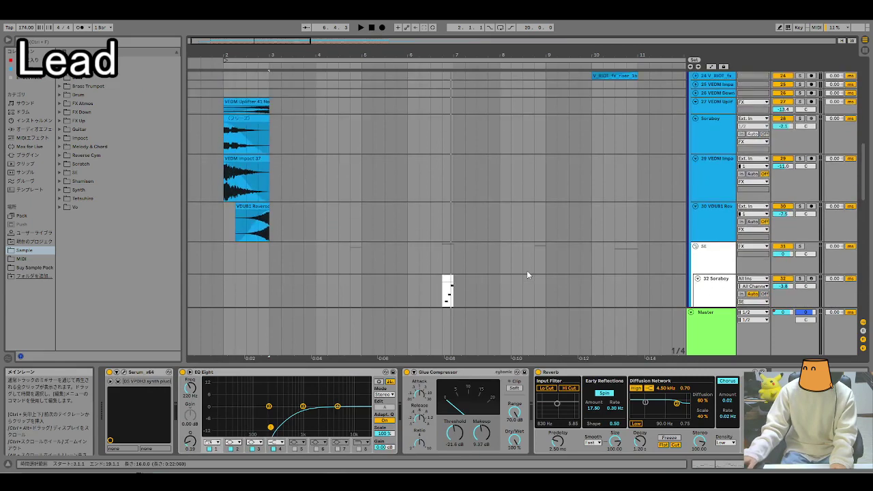
scroll(527, 272, "down", 6)
left_click(694, 162)
scroll(695, 171, "up", 8)
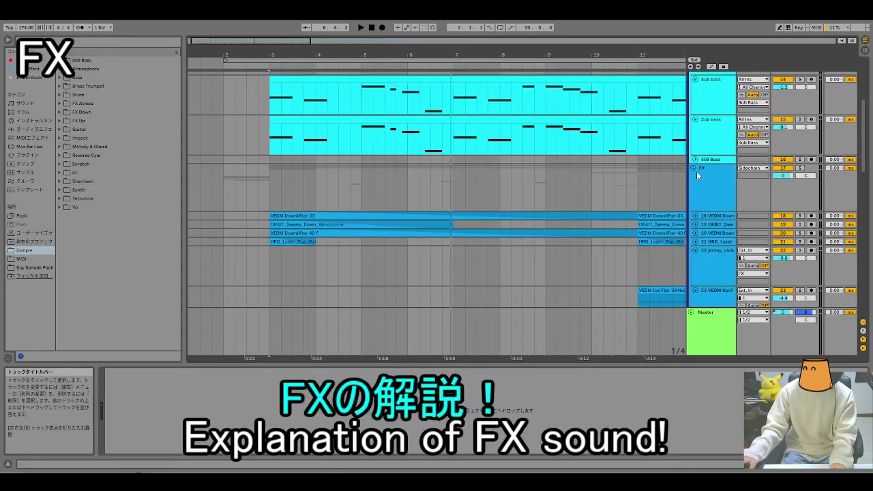
left_click(696, 172)
scroll(695, 174, "down", 4)
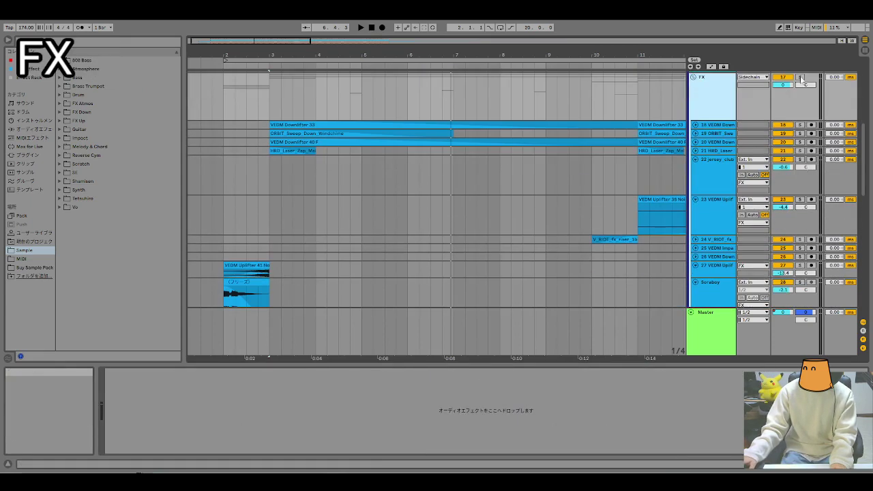
Step: Solo the FX group and listen to its downlifters, risers and impacts from bars 3, 11 and 10
left_click(289, 124)
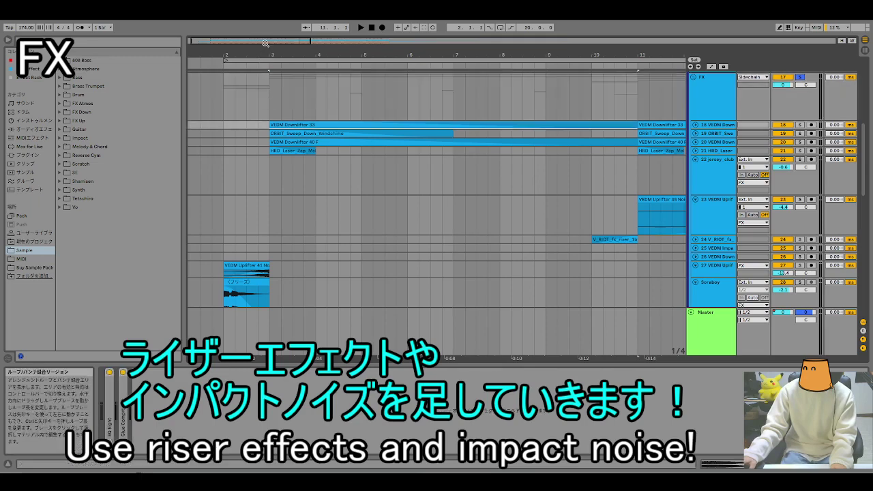
left_click_drag(266, 42, 266, 30)
key("space")
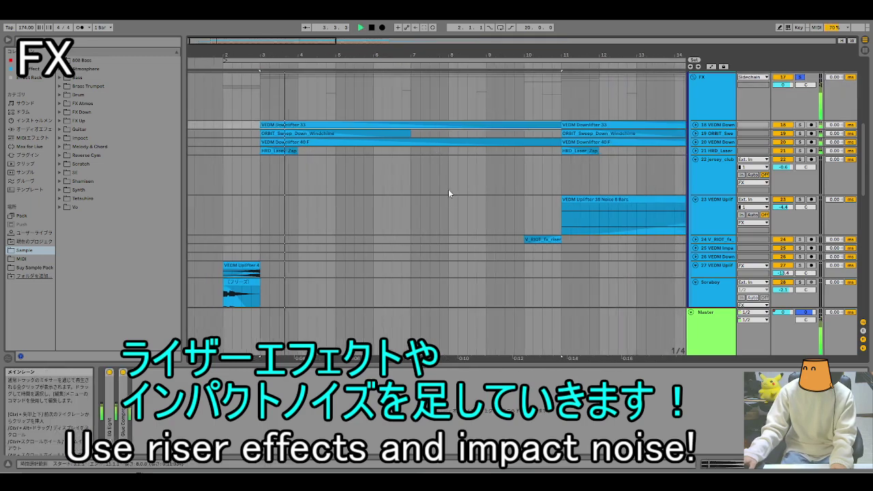
key("space")
left_click(564, 118)
key("space")
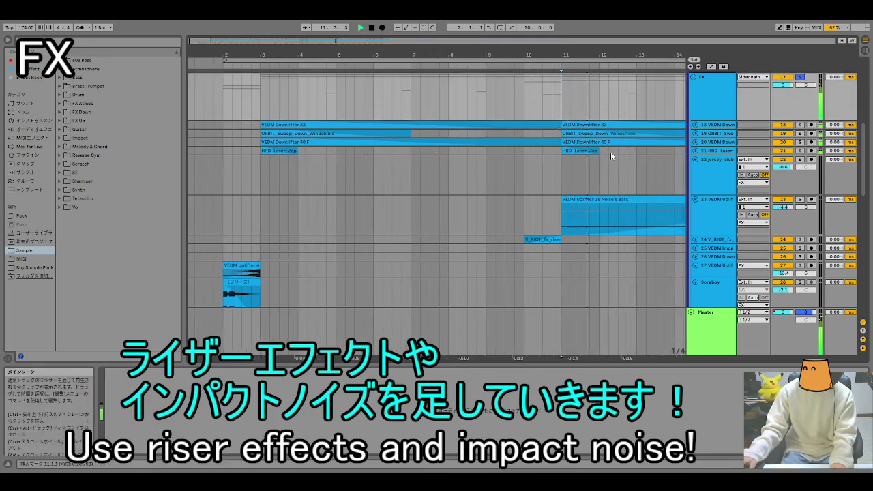
key("space")
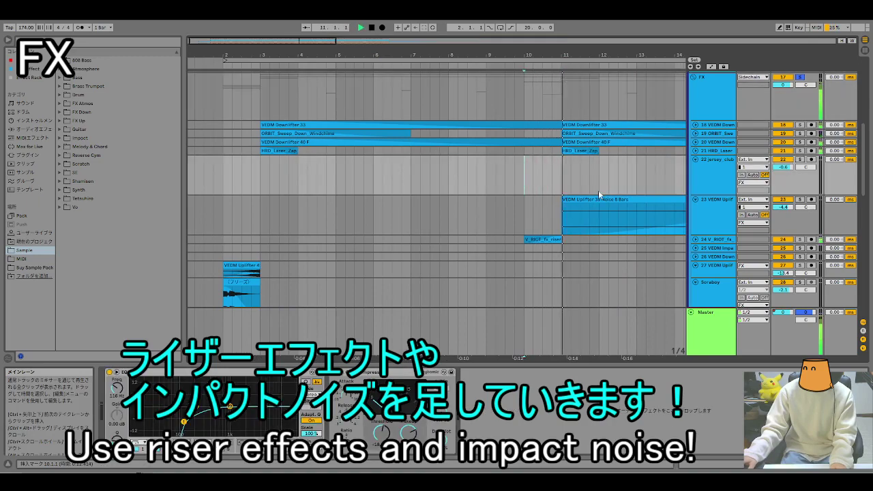
scroll(598, 196, "down", 10)
key("space")
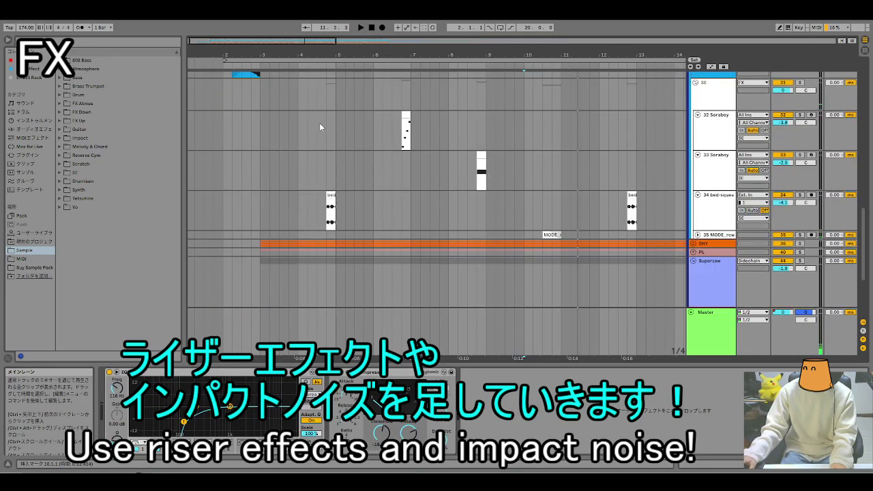
Step: Solo the SE group and audition the first bed-squeak clip on track 34 and the first clip on 32 Soraboy
left_click_drag(318, 123, 326, 124)
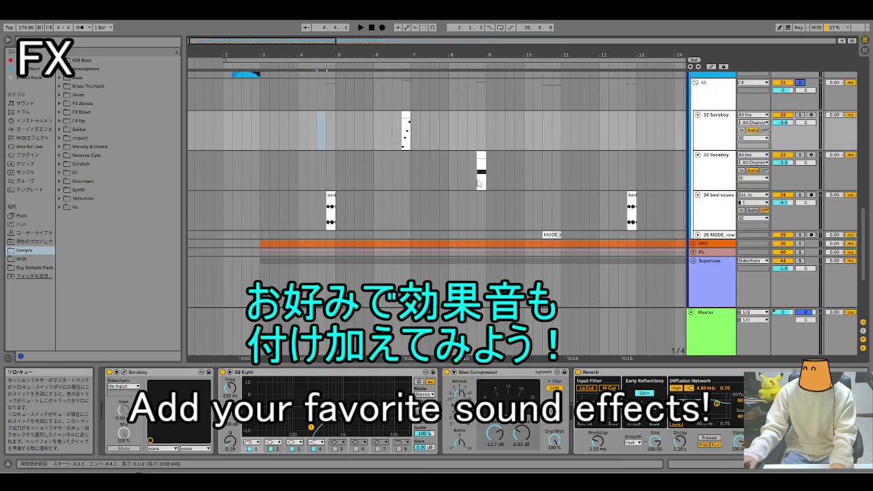
left_click(331, 196)
key("space")
left_click(406, 116)
key("space")
key("space")
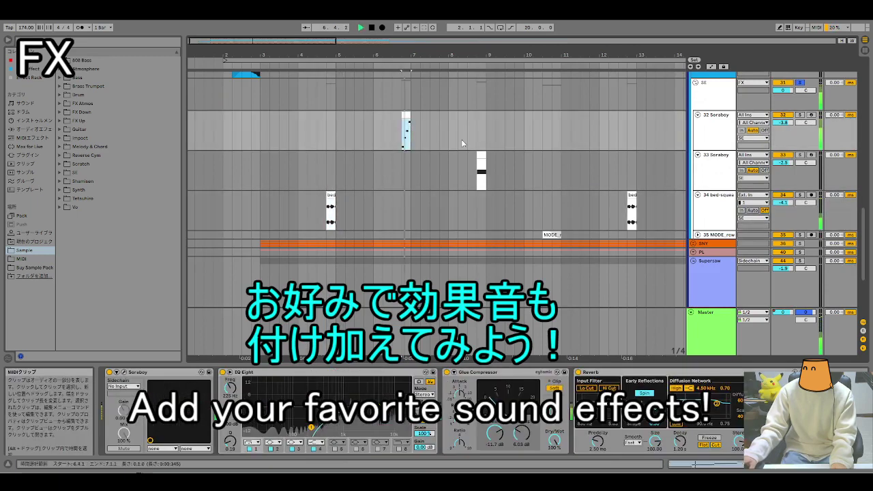
key("space")
Step: Audition the first sound-effect clip on 33 Soraboy and the clip on the 35 MODE track near bar 10
left_click(482, 156)
key("space")
key("space")
left_click(554, 234)
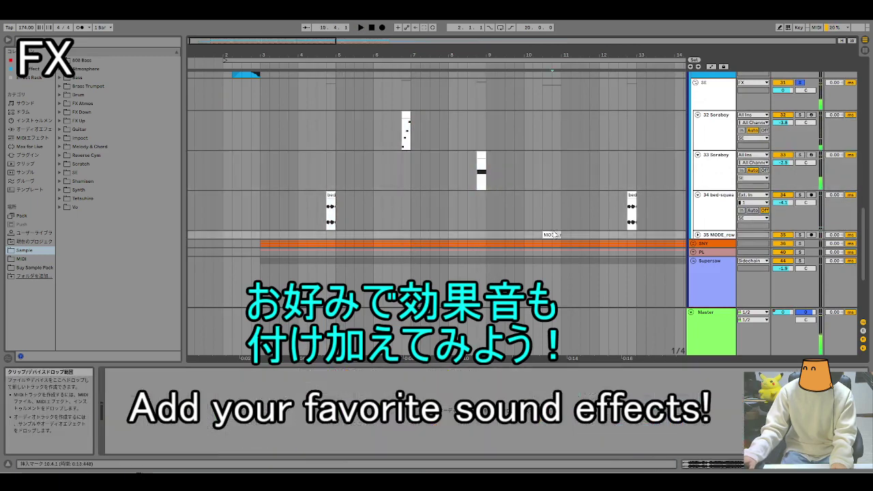
key("space")
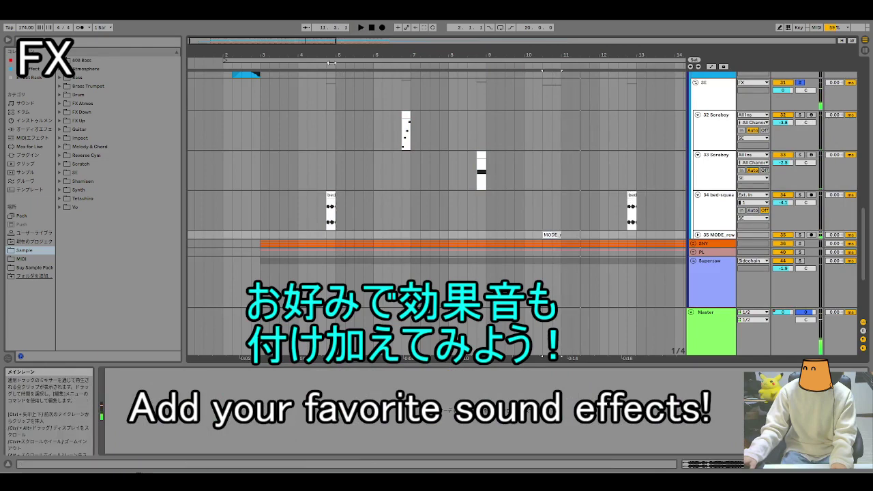
Step: Highlight sound-effect tracks 32 to 34 across bars 3 to 19 to examine clip placement, including the track 35 clip before bar 11
left_click_drag(332, 55, 213, 36)
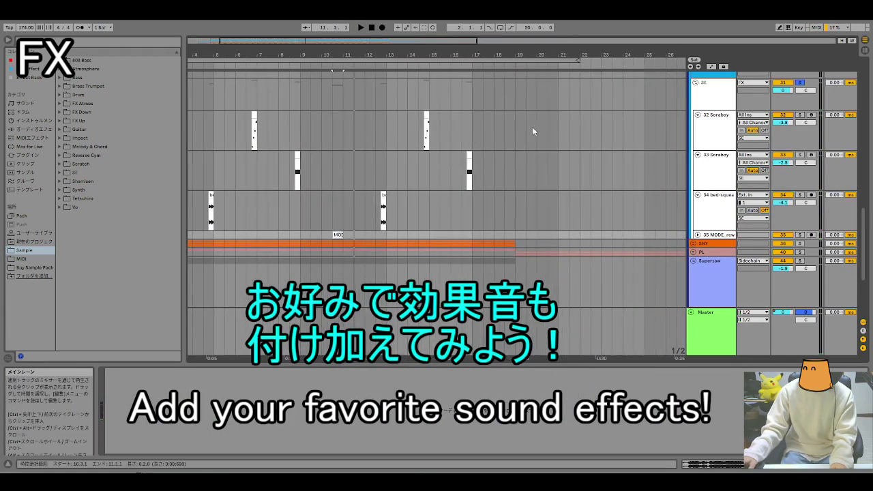
scroll(323, 141, "left", 5)
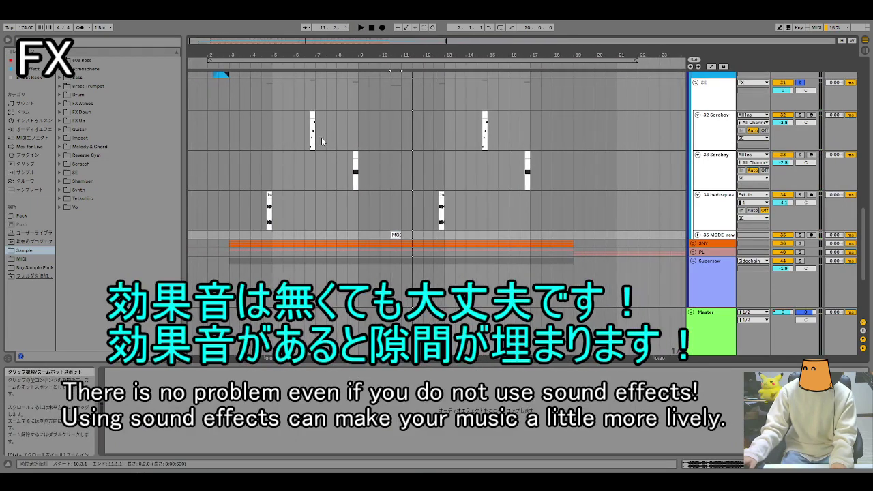
left_click_drag(259, 129, 542, 202)
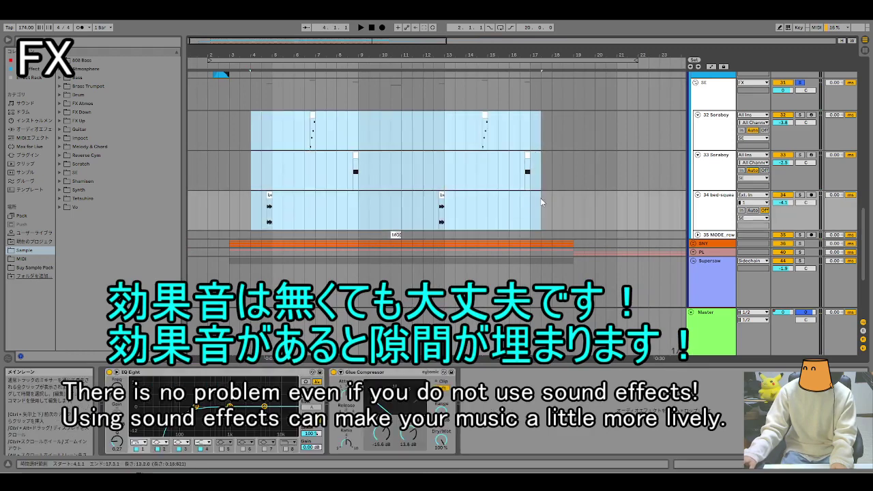
key("z")
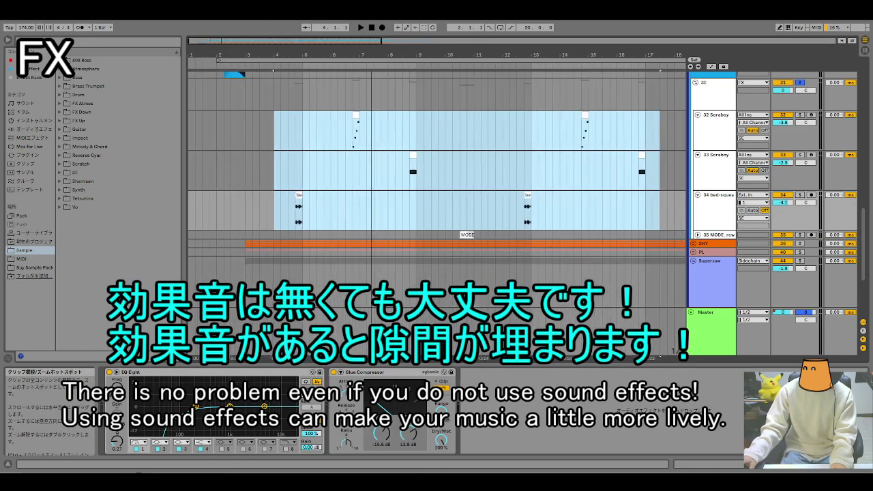
key("x")
left_click_drag(234, 135, 608, 211)
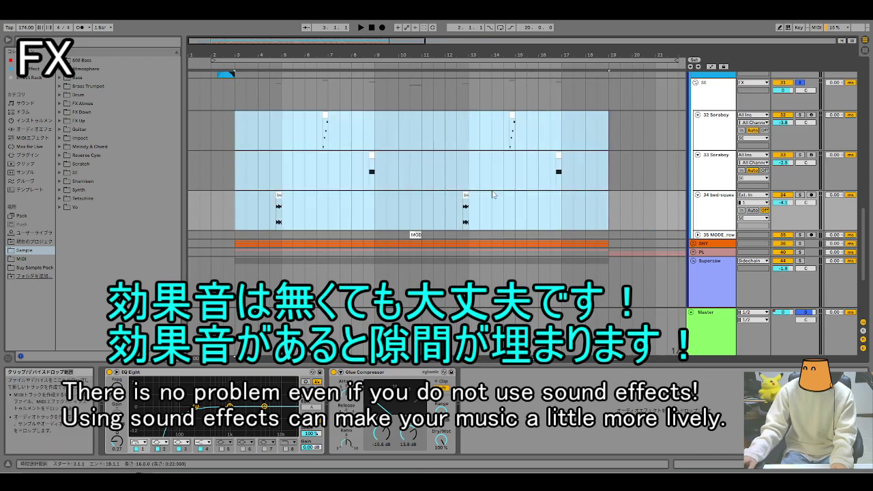
scroll(477, 162, "down", 2)
left_click(426, 164)
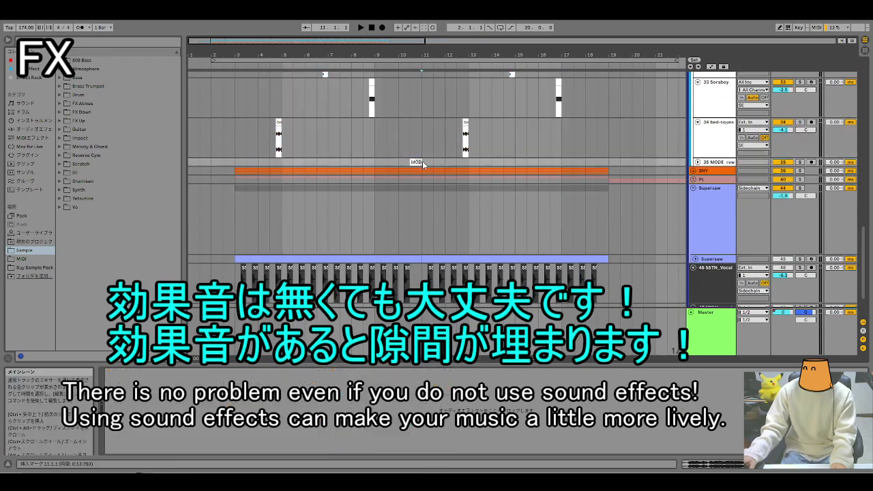
Step: Solo the 46 SSTN_Vocal track and listen to its vocal chops from bar 3
scroll(403, 177, "down", 2)
left_click(238, 229)
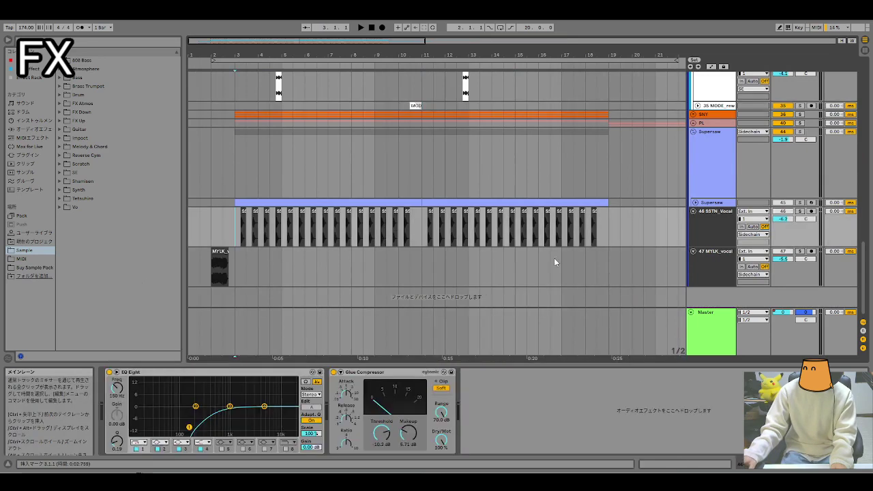
left_click(800, 211)
key("space")
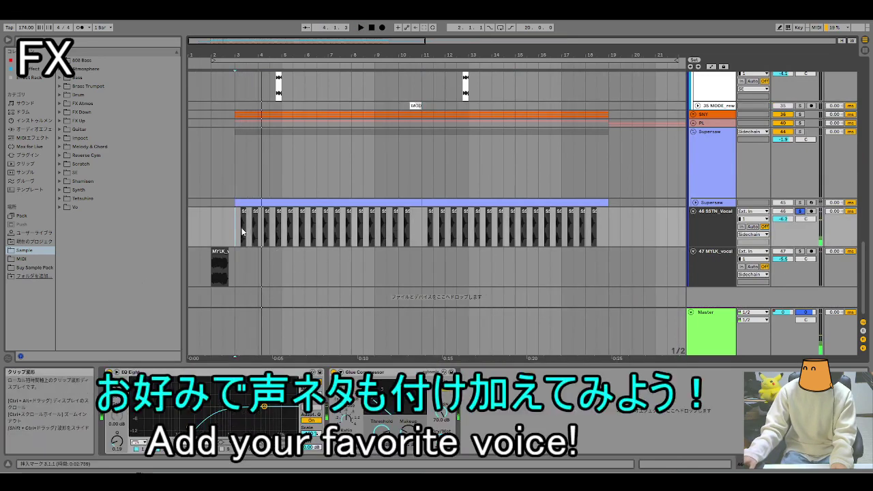
Step: Fold the FX group and clear the vocal track's solo
scroll(260, 256, "up", 10)
scroll(242, 260, "up", 3)
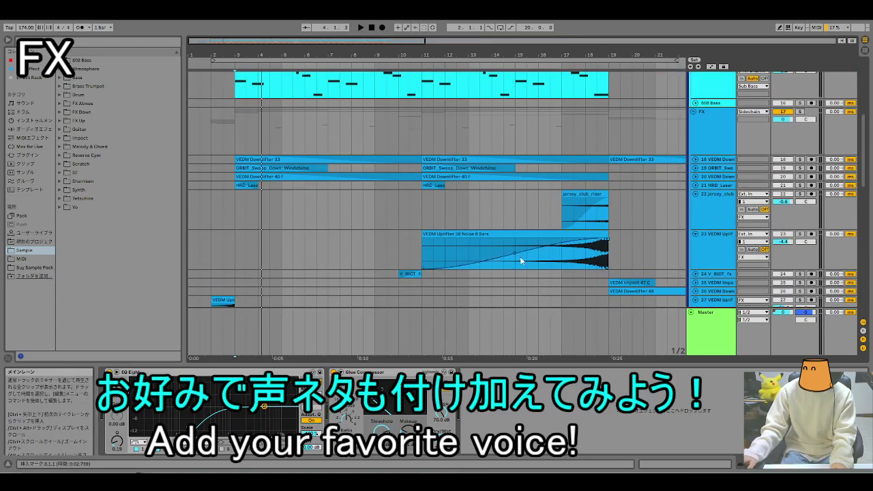
left_click(695, 112)
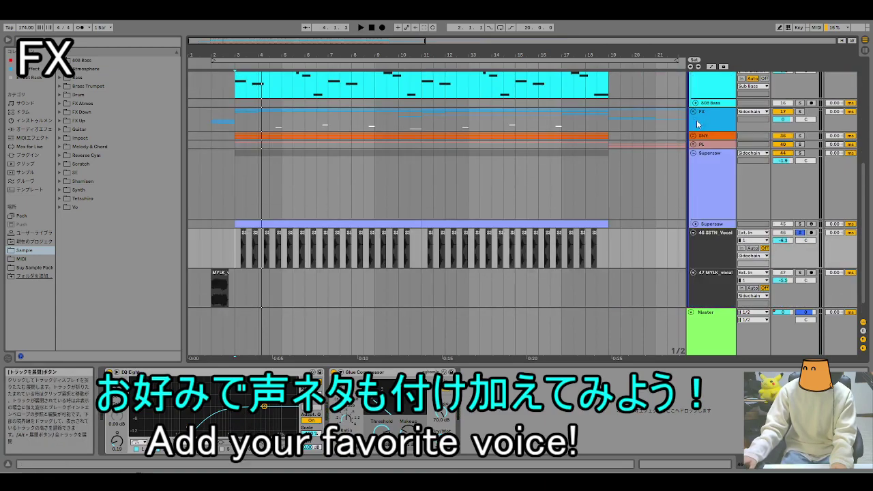
scroll(696, 116, "down", 2)
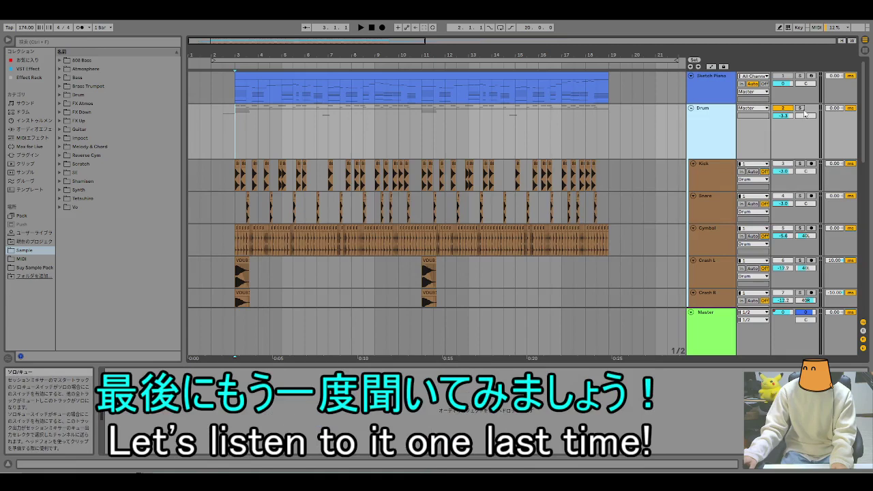
Step: Play the full arrangement from bar 2 while looking over the drum, sub bass, unfolded FX and SE tracks
left_click(213, 132)
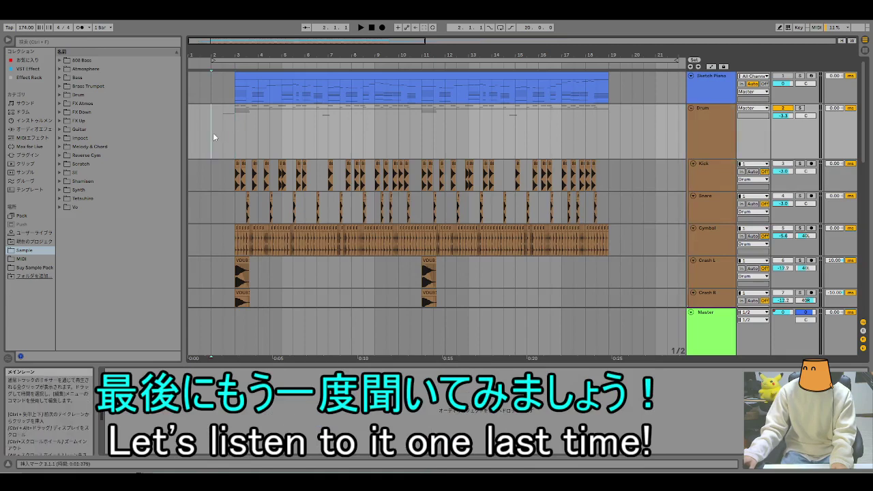
key("space")
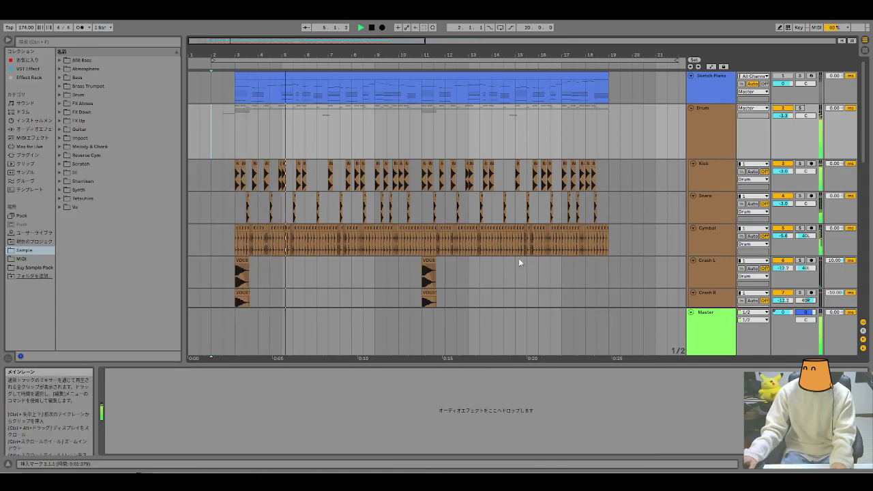
scroll(519, 260, "down", 10)
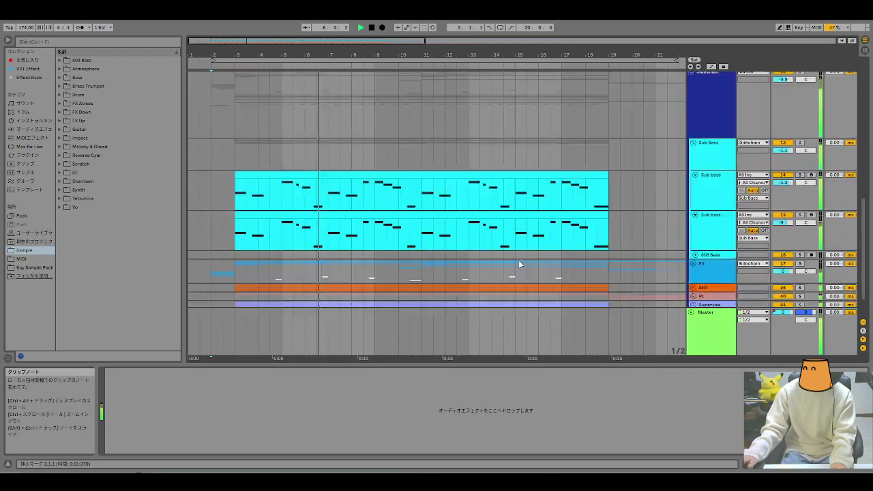
scroll(553, 195, "down", 10)
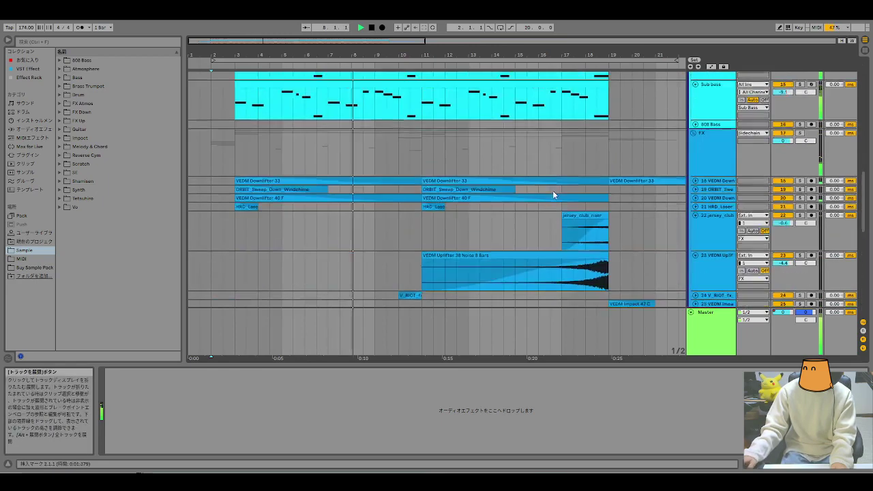
scroll(554, 194, "down", 3)
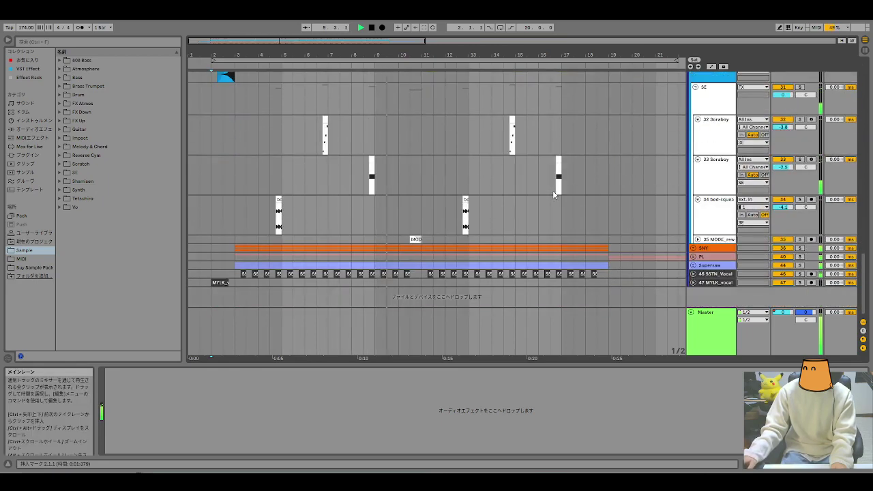